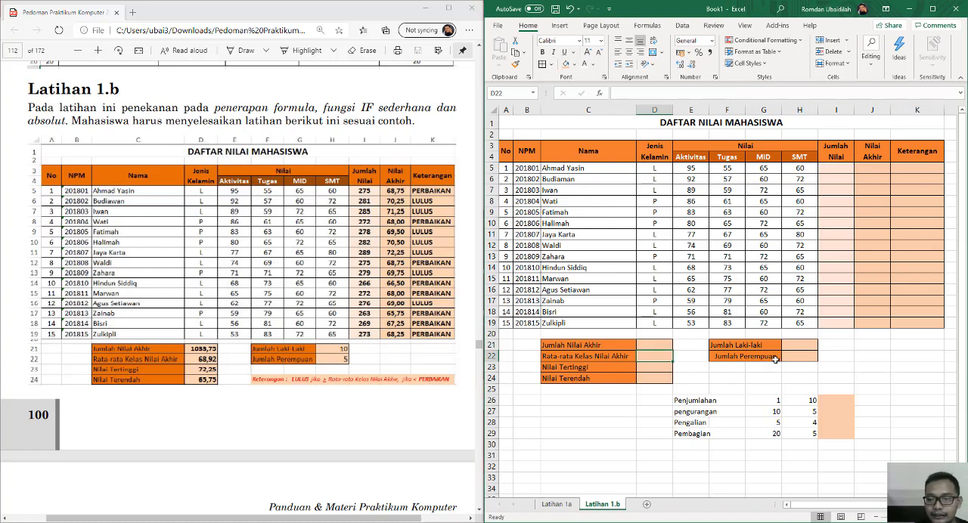
# Examine the gender count cells in H21:H22 and the arithmetic practice labels in E26:E29.
pyautogui.click(807, 347)
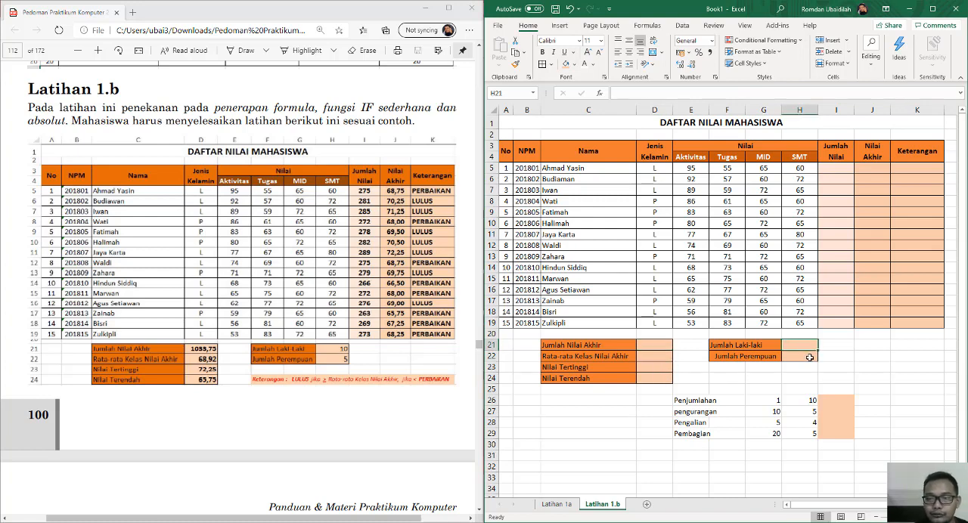
pyautogui.click(809, 358)
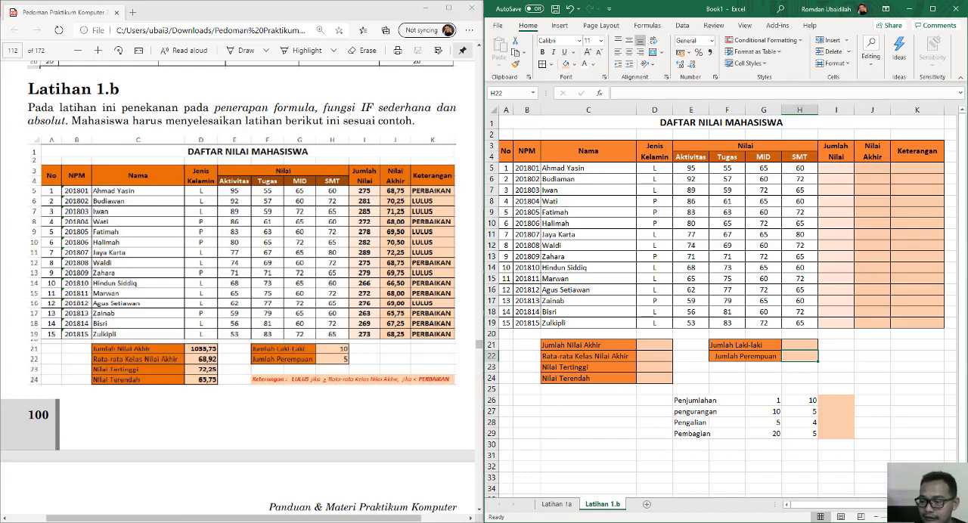
pyautogui.keyDown('ctrl'); pyautogui.scroll(5, 744, 374); pyautogui.keyUp('ctrl')
pyautogui.scroll(-4, 743, 373)
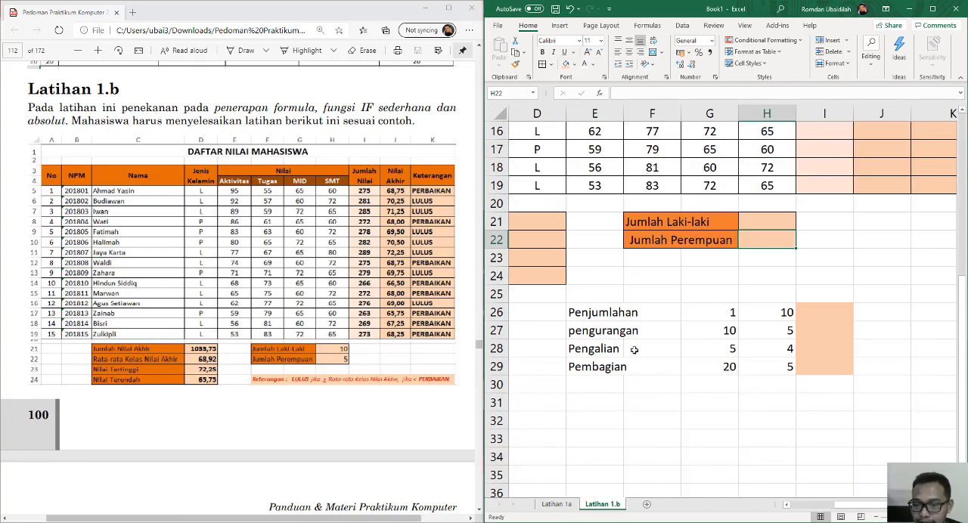
pyautogui.click(608, 330)
pyautogui.click(610, 317)
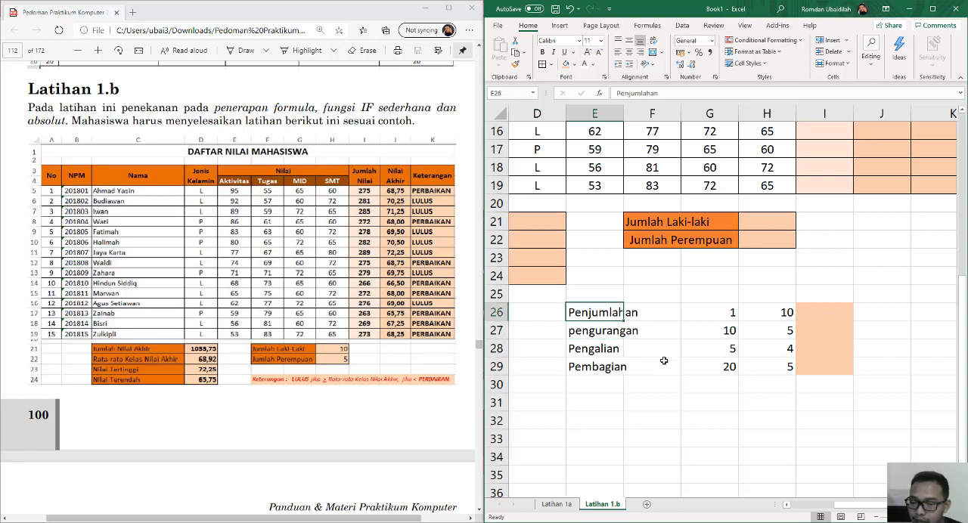
pyautogui.click(603, 333)
pyautogui.click(594, 349)
pyautogui.click(611, 369)
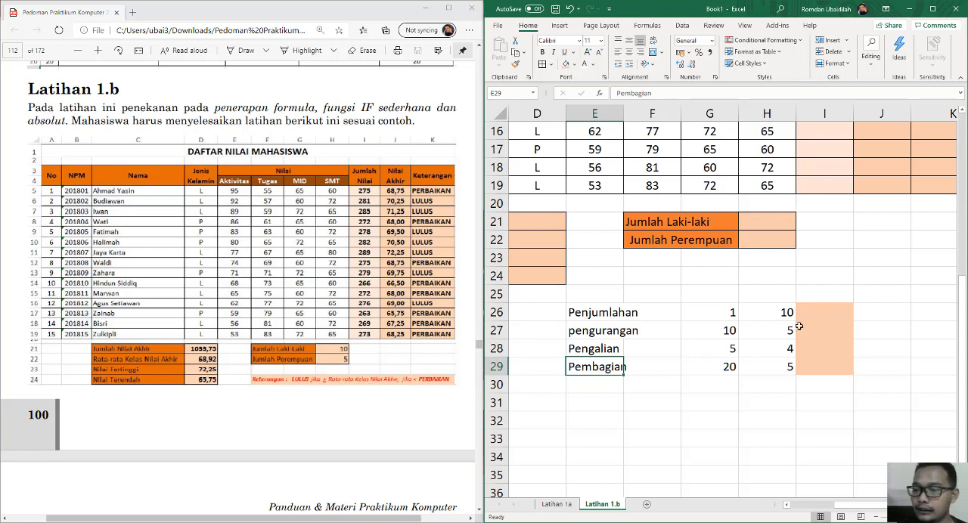
# Enter the addition formula =1+10 with literal numbers in cell I26 of the Penjumlahan row.
pyautogui.click(819, 311)
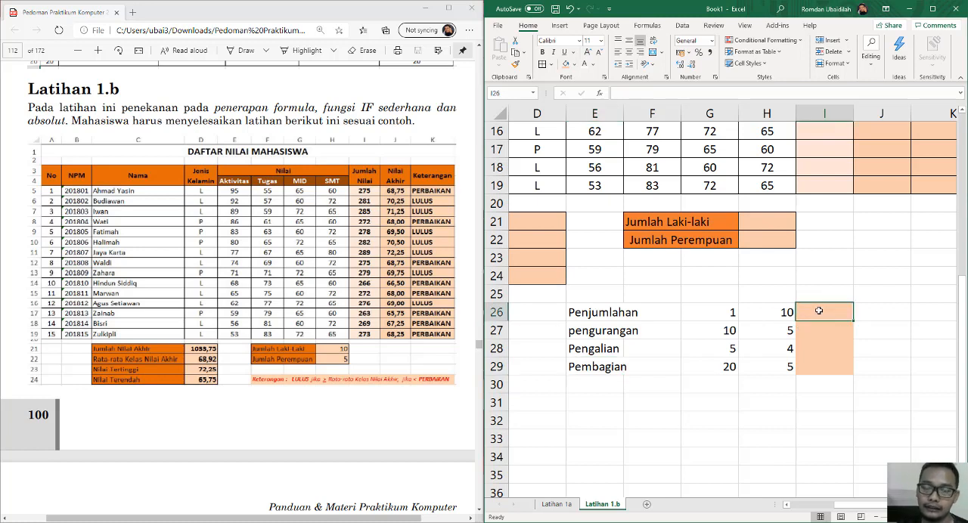
pyautogui.write('=')
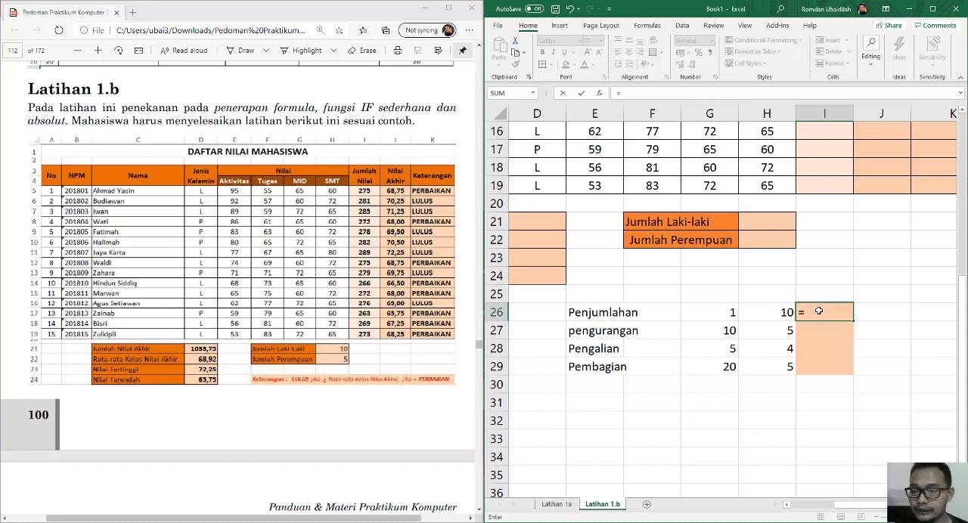
pyautogui.click(701, 311)
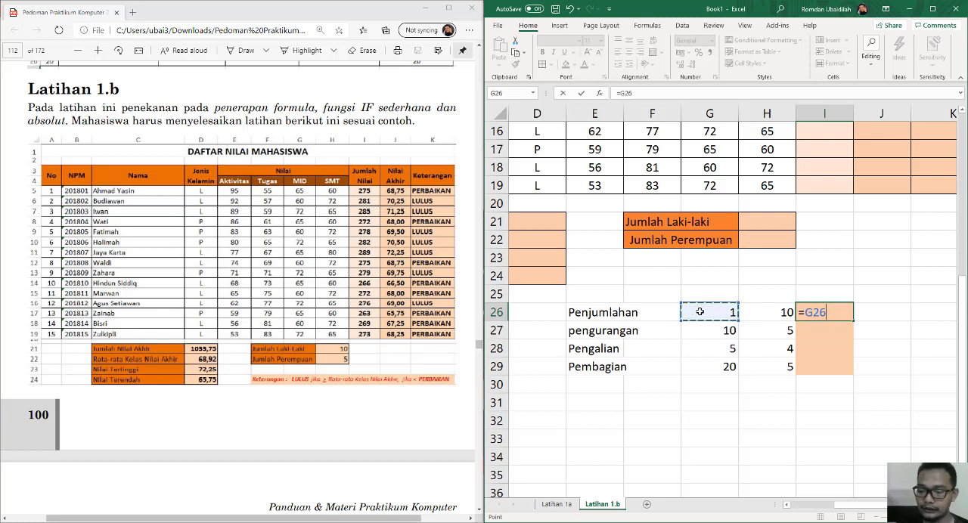
pyautogui.press('BackSpace')
pyautogui.press('BackSpace')
pyautogui.press('BackSpace')
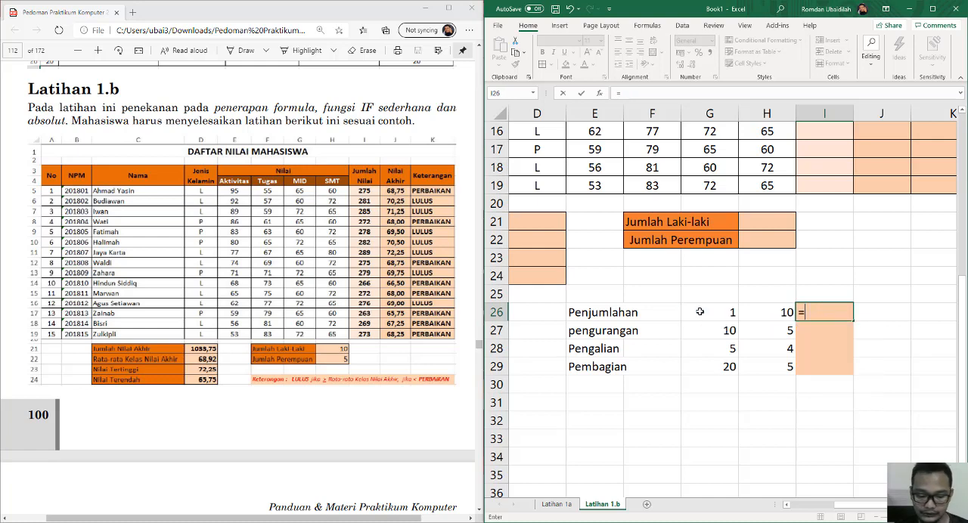
pyautogui.write('1+')
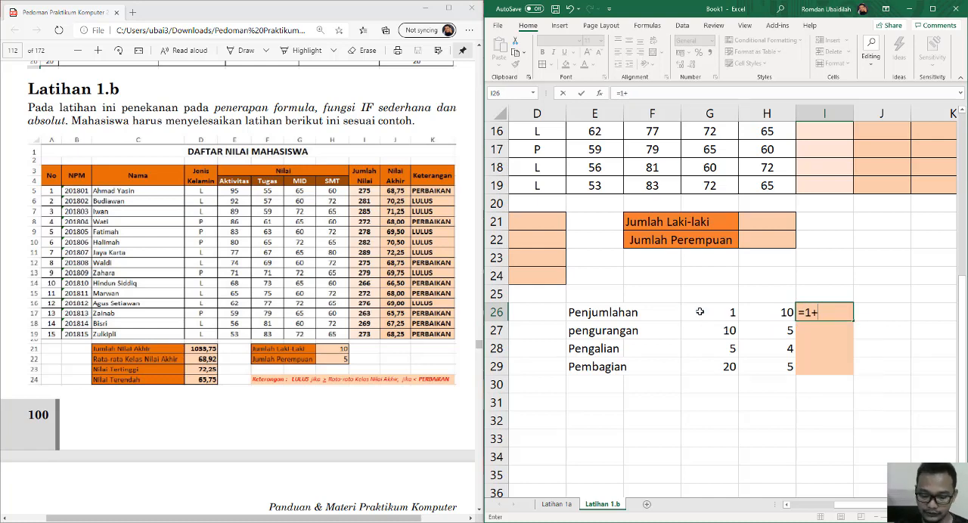
pyautogui.write('10')
pyautogui.press('Return')
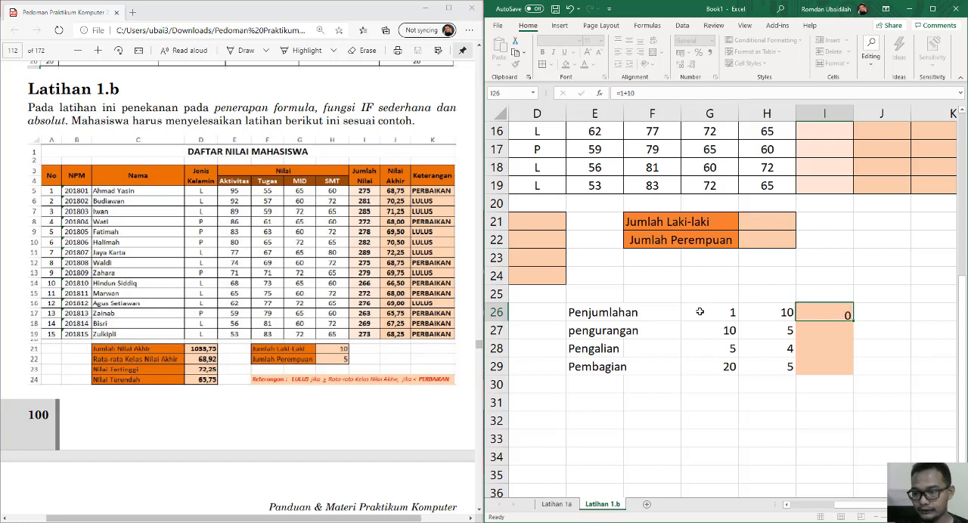
# Replace the literal numbers in cell I26 with cell references so the formula is =G26+H26.
pyautogui.doubleClick(846, 310)
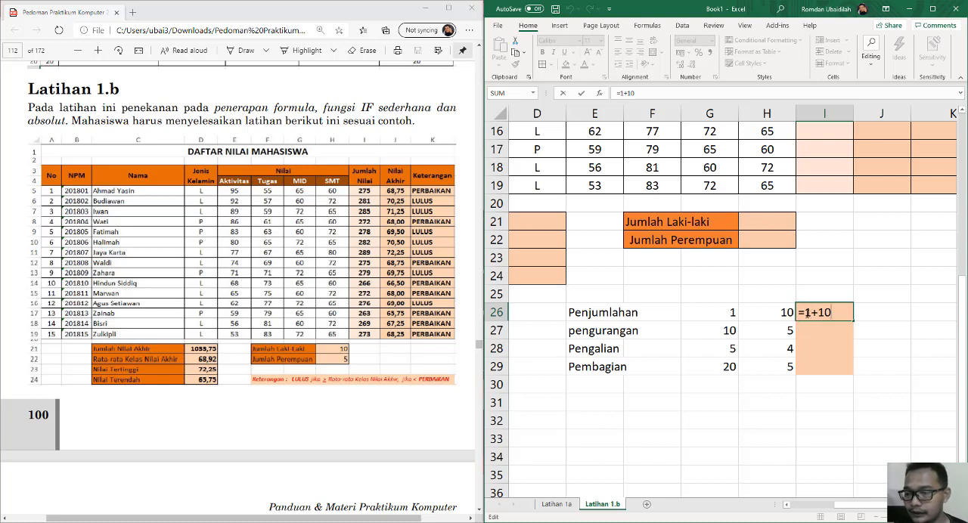
pyautogui.moveTo(805, 312); pyautogui.dragTo(838, 312)
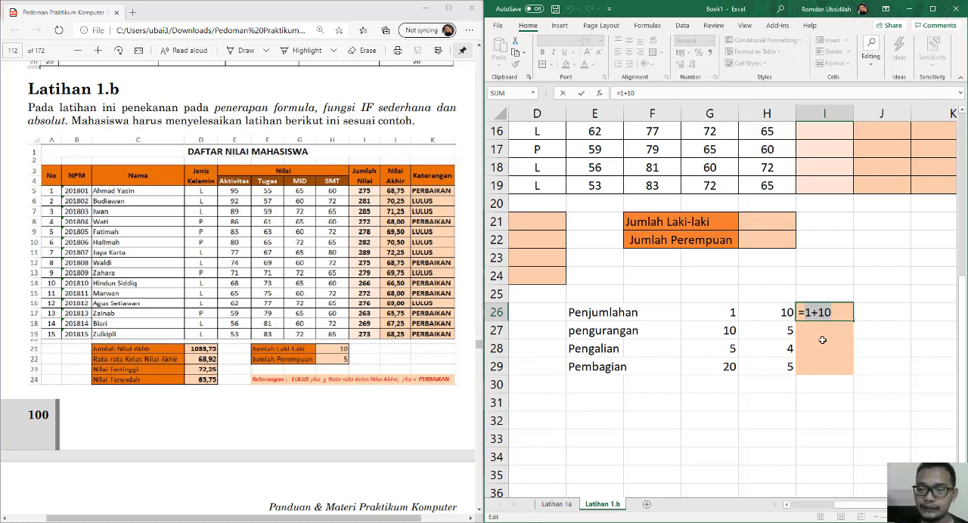
pyautogui.press('BackSpace')
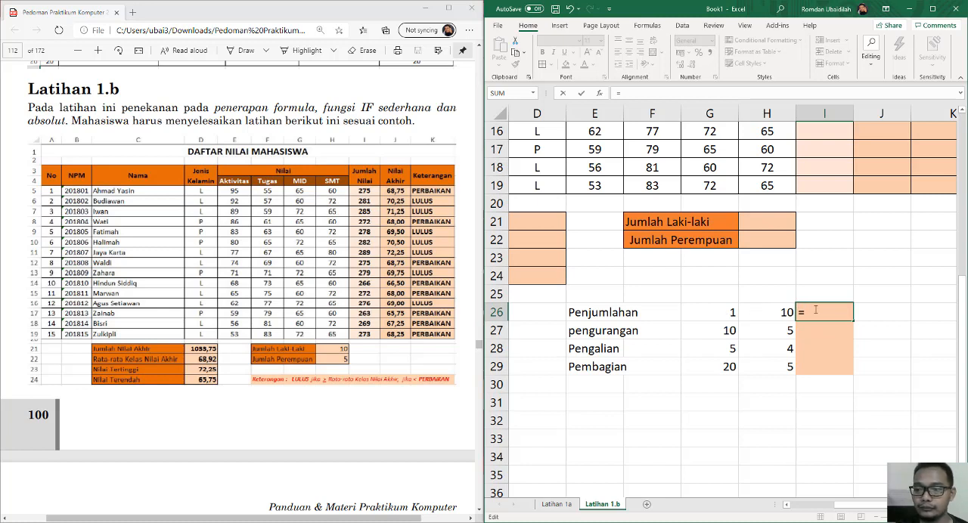
pyautogui.click(728, 316)
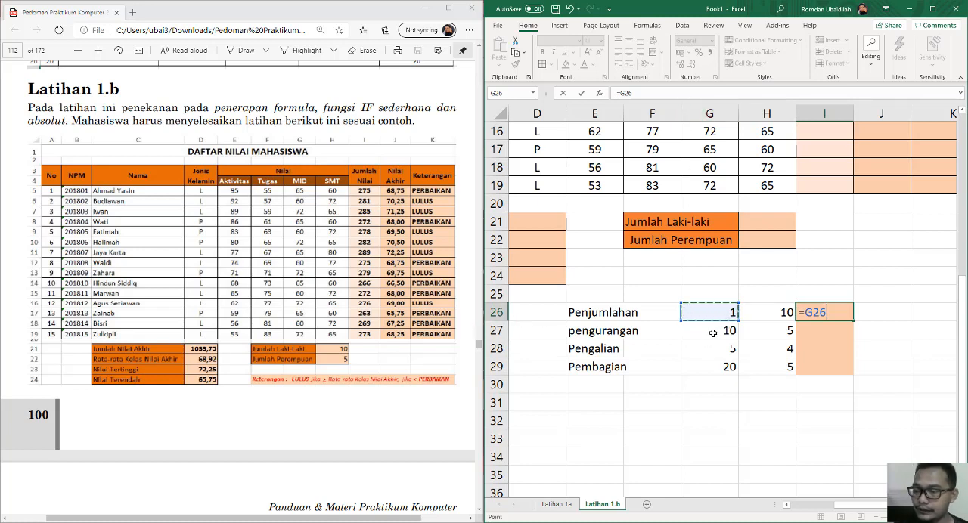
pyautogui.write('+')
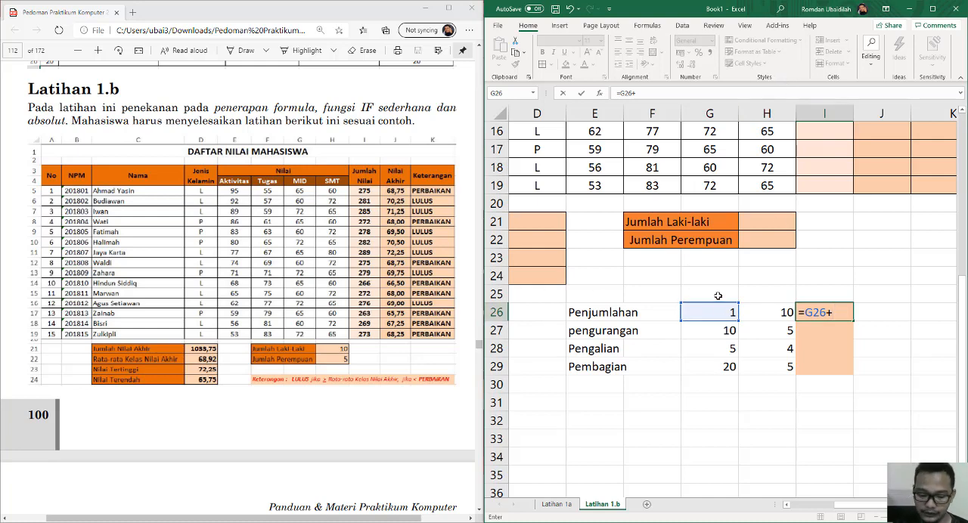
pyautogui.write('h26')
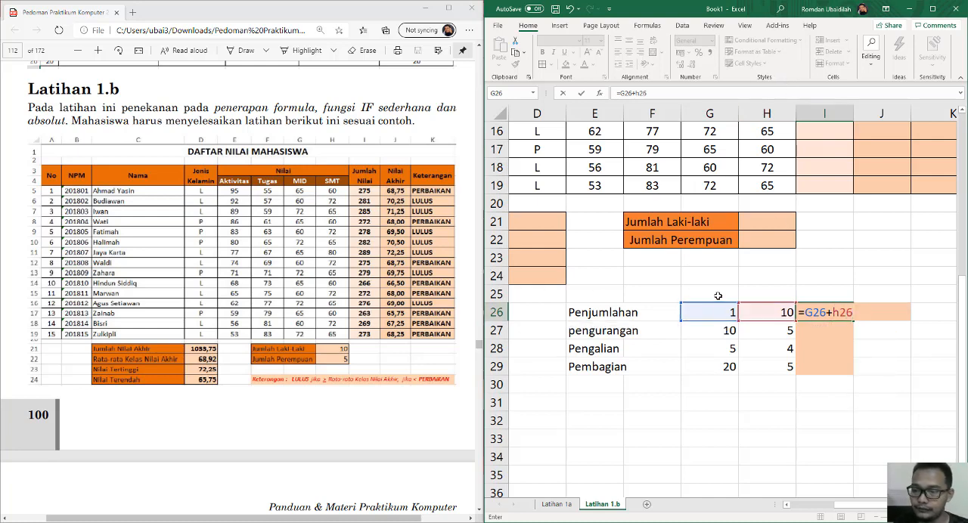
pyautogui.press('Return')
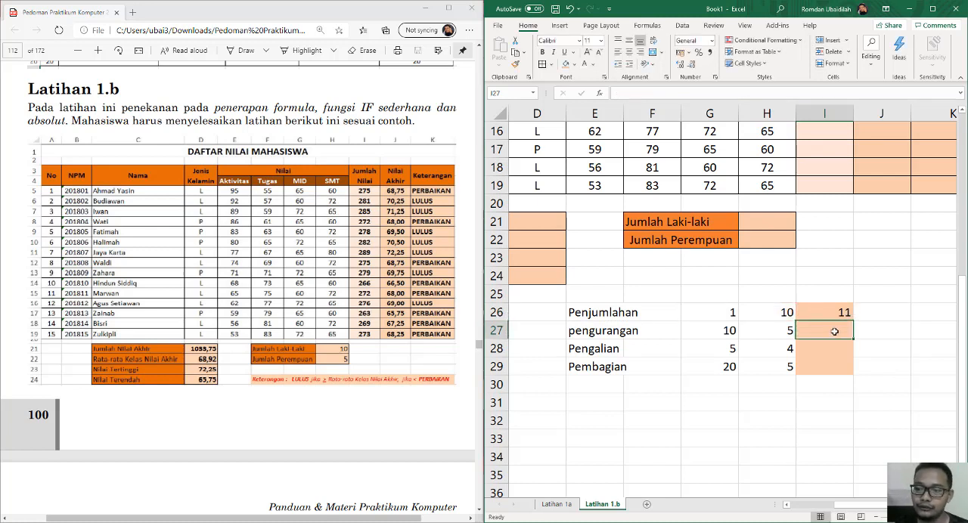
# Enter the subtraction formula =G27-H27 in cell I27 of the pengurangan row.
pyautogui.write('=')
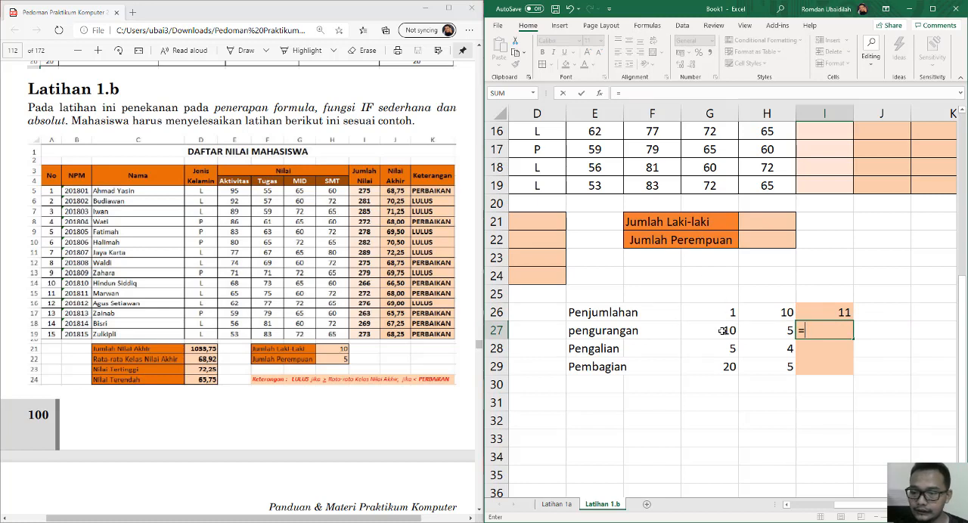
pyautogui.click(726, 332)
pyautogui.write('-')
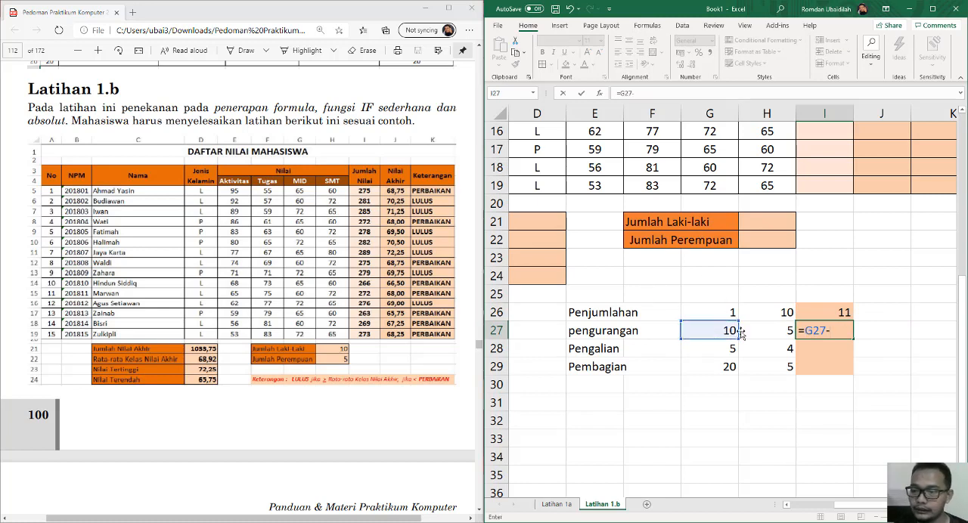
pyautogui.click(761, 332)
pyautogui.press('Return')
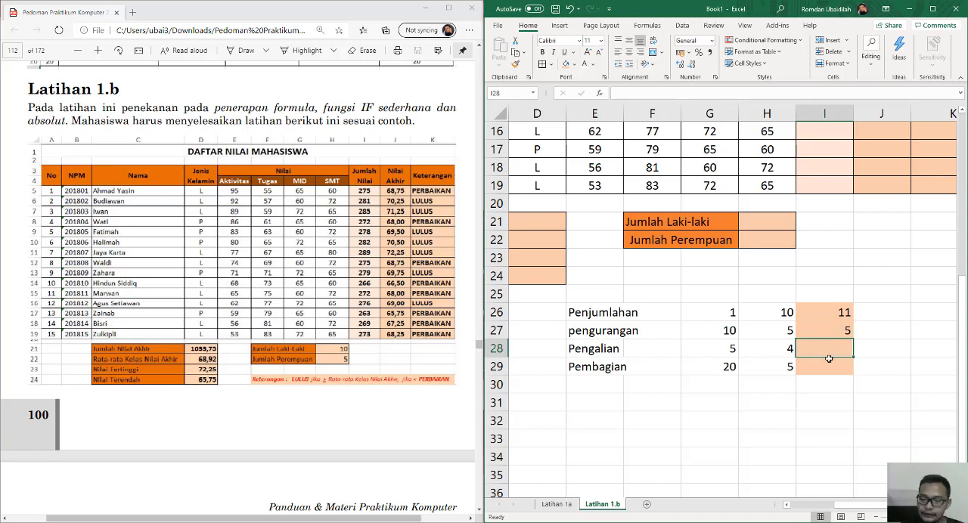
# Enter the multiplication formula =G28*H28 in cell I28 of the Pengalian row.
pyautogui.write('=')
pyautogui.click(714, 349)
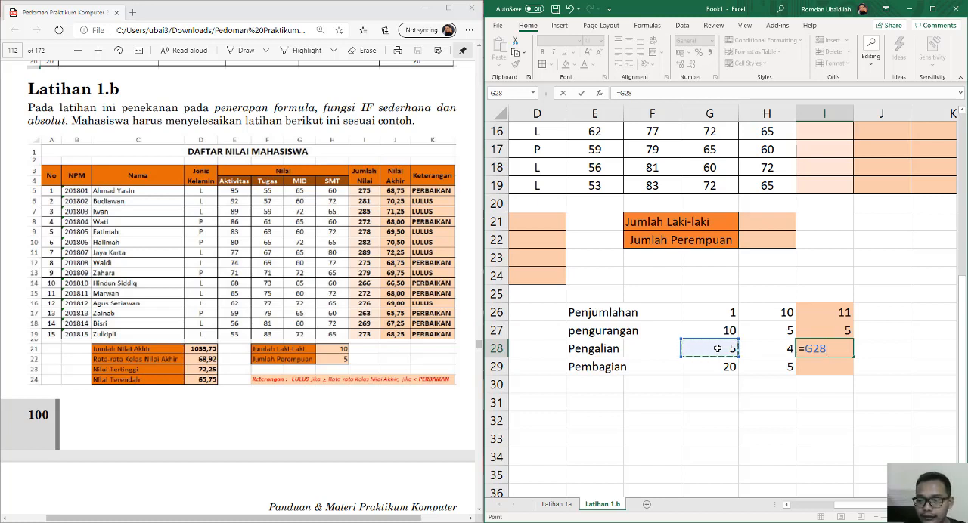
pyautogui.write('*')
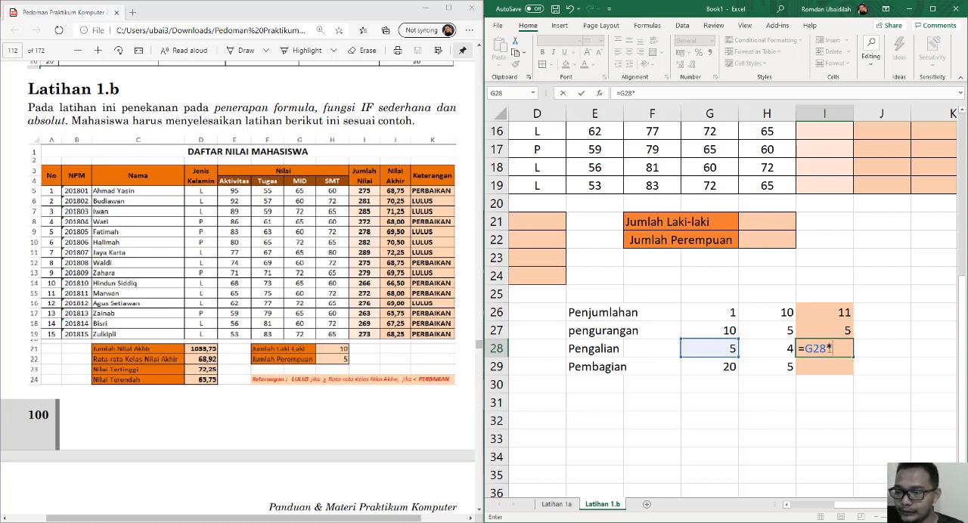
pyautogui.click(773, 350)
pyautogui.press('Return')
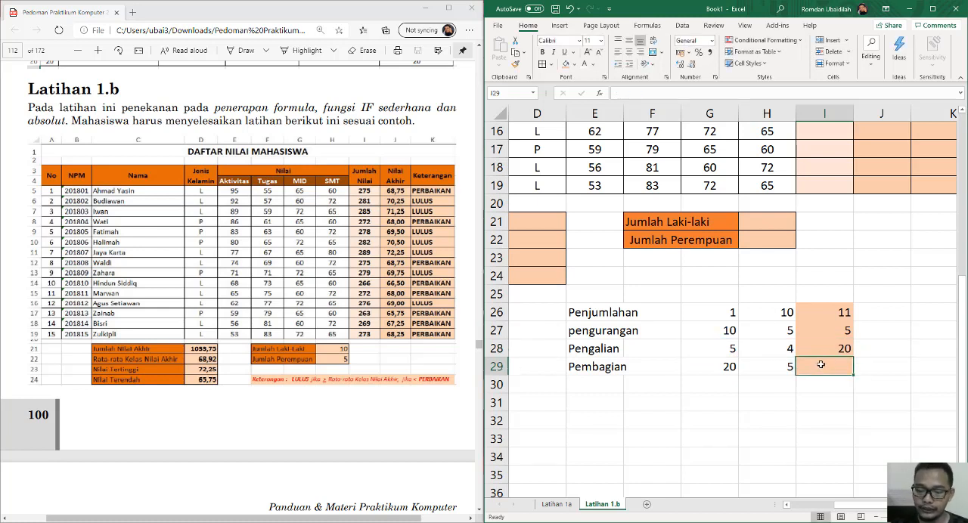
# Enter the division formula =G29/H29 in cell I29 of the Pembagian row.
pyautogui.write('=')
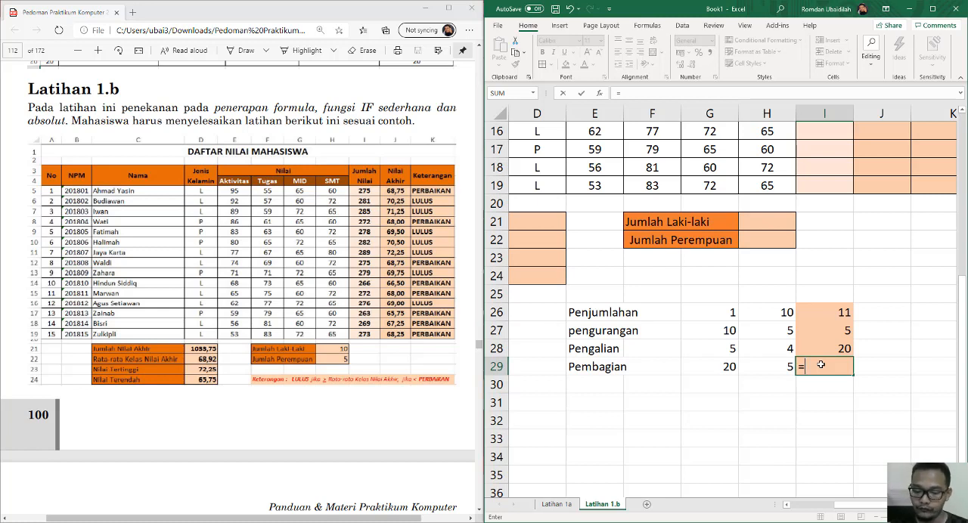
pyautogui.click(733, 370)
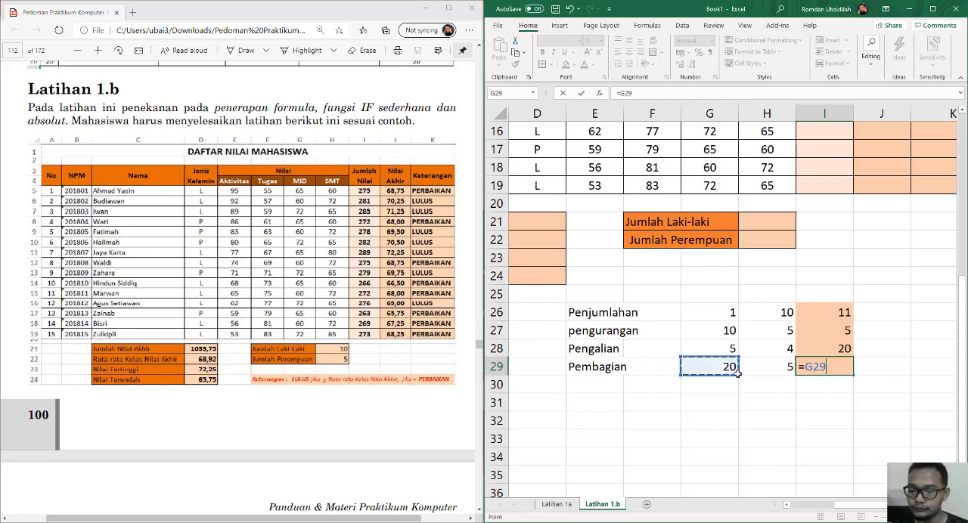
pyautogui.write('/')
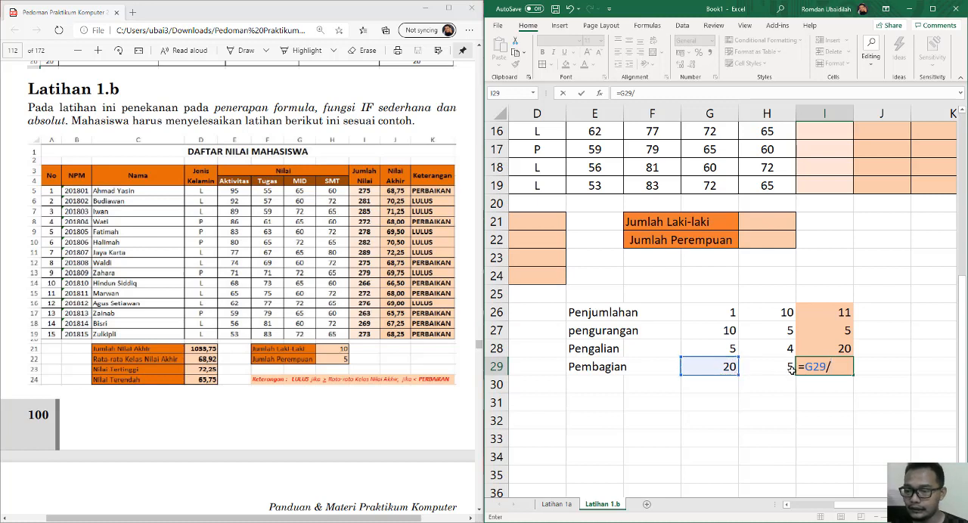
pyautogui.click(777, 372)
pyautogui.press('Return')
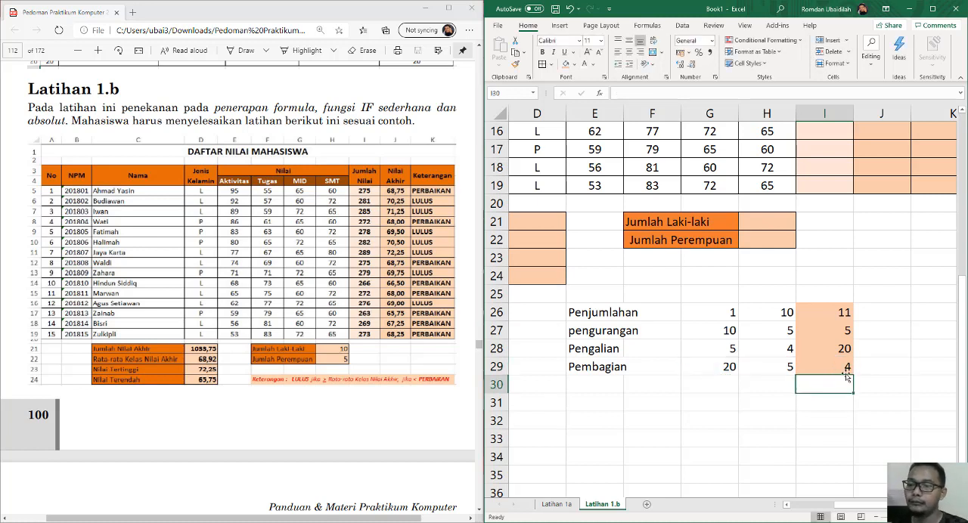
pyautogui.click(880, 385)
pyautogui.moveTo(586, 313); pyautogui.dragTo(828, 366)
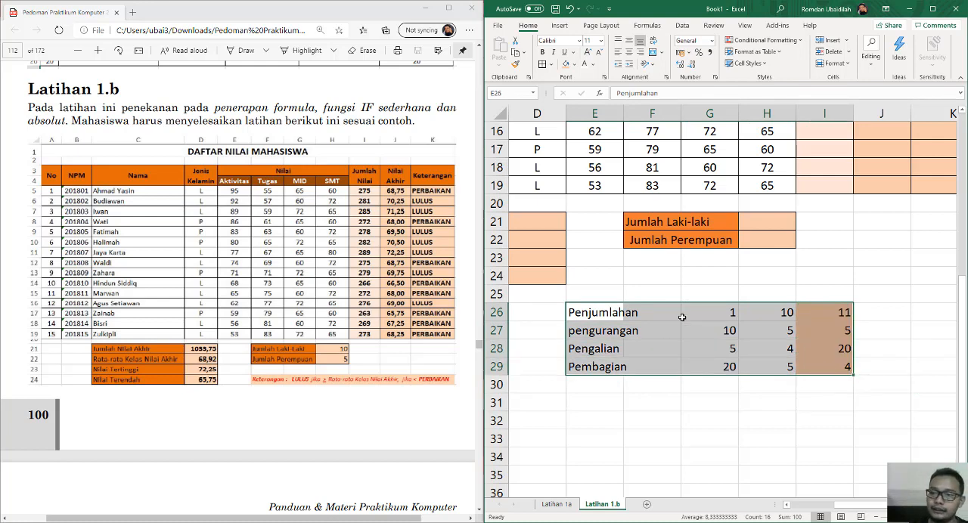
pyautogui.scroll(5, 771, 369)
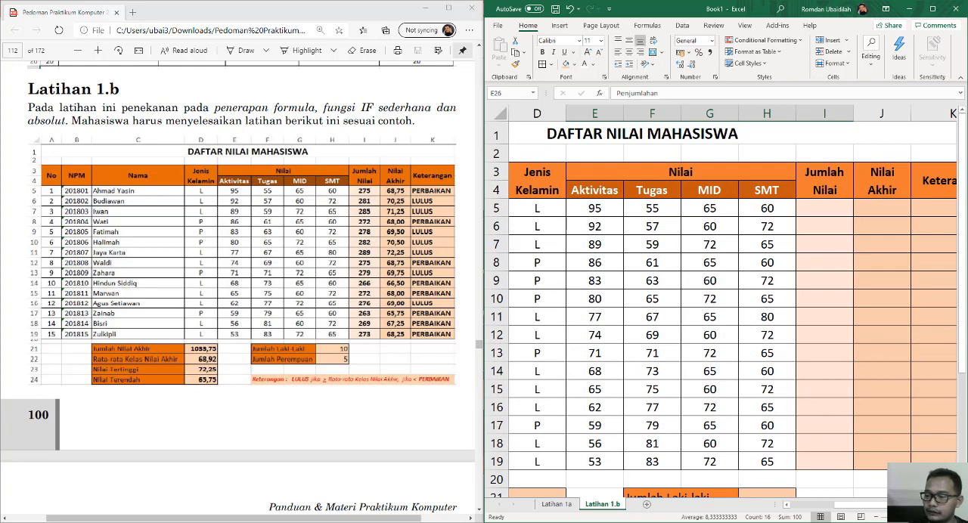
pyautogui.scroll(-4, 882, 119)
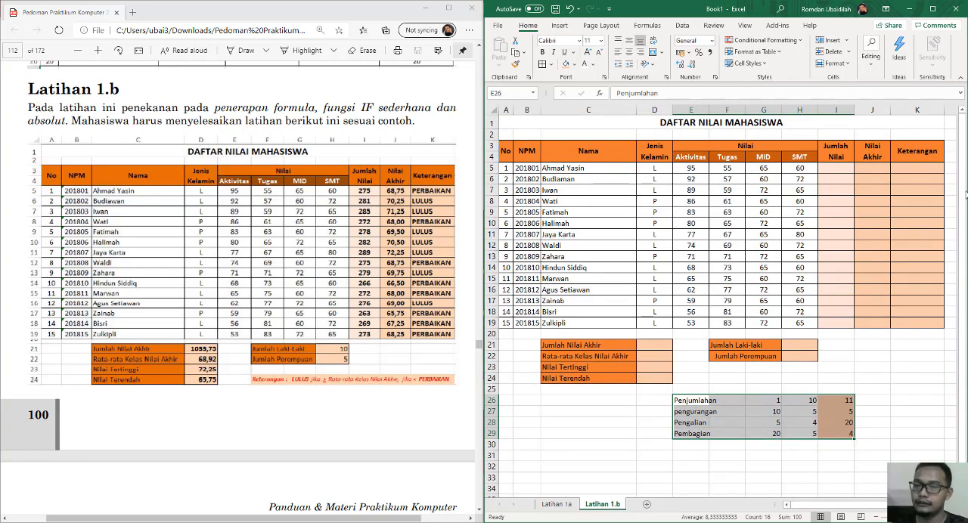
# Enter the formula =E5+F5+G5+H5 in the first Jumlah Nilai cell, I5.
pyautogui.click(837, 175)
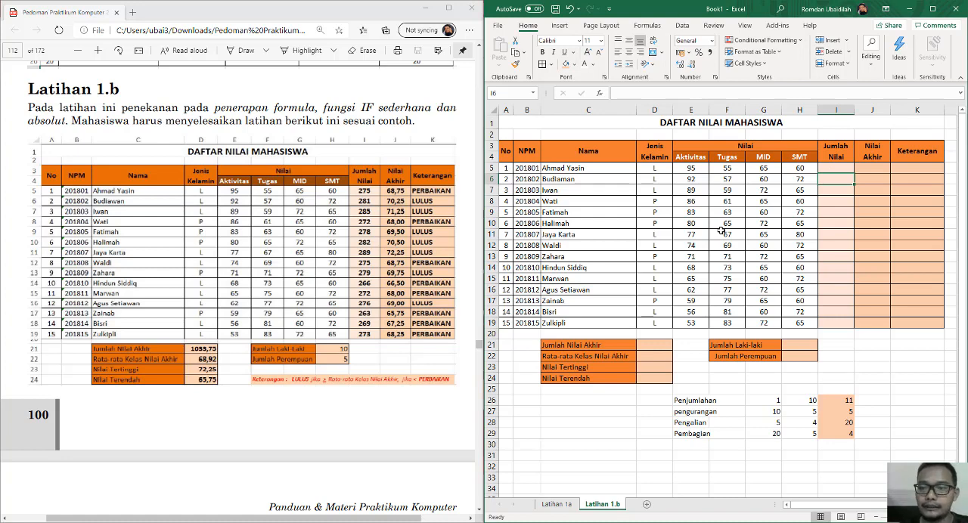
pyautogui.click(839, 167)
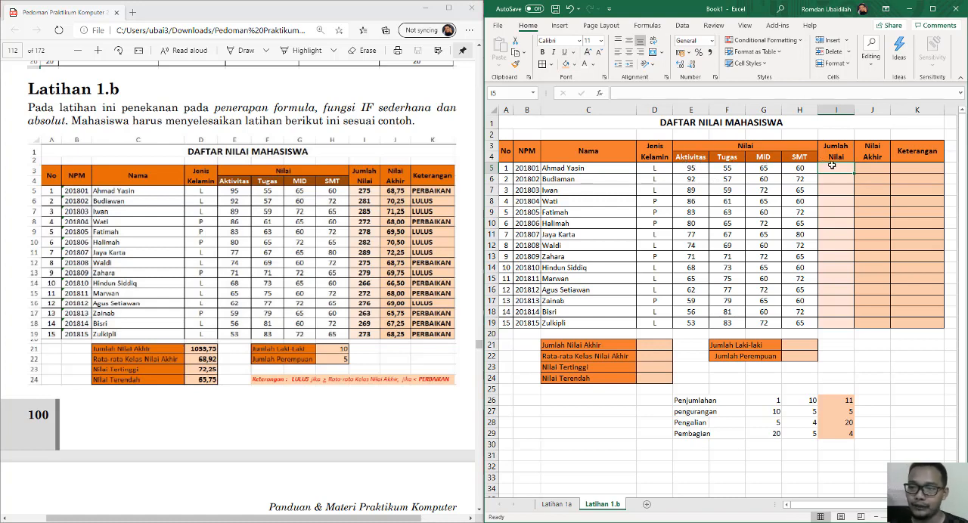
pyautogui.write('=')
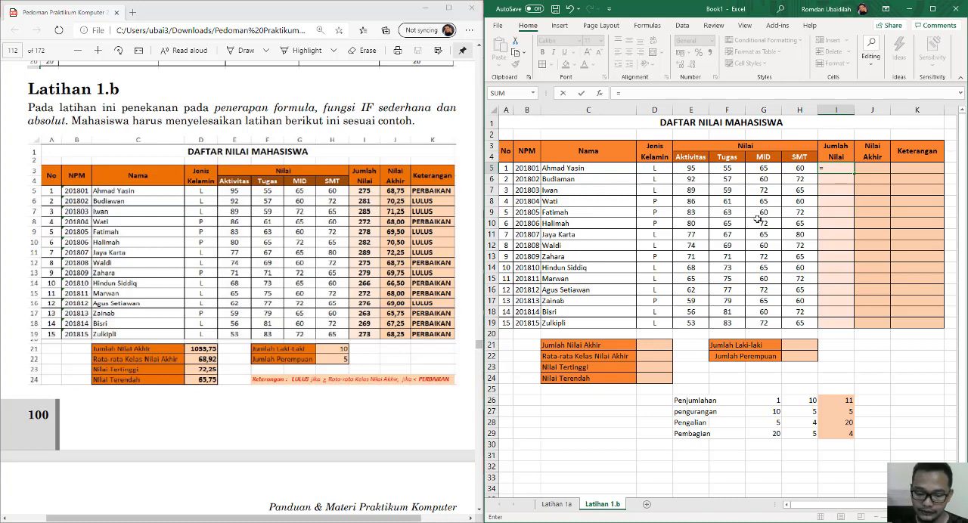
pyautogui.write('e')
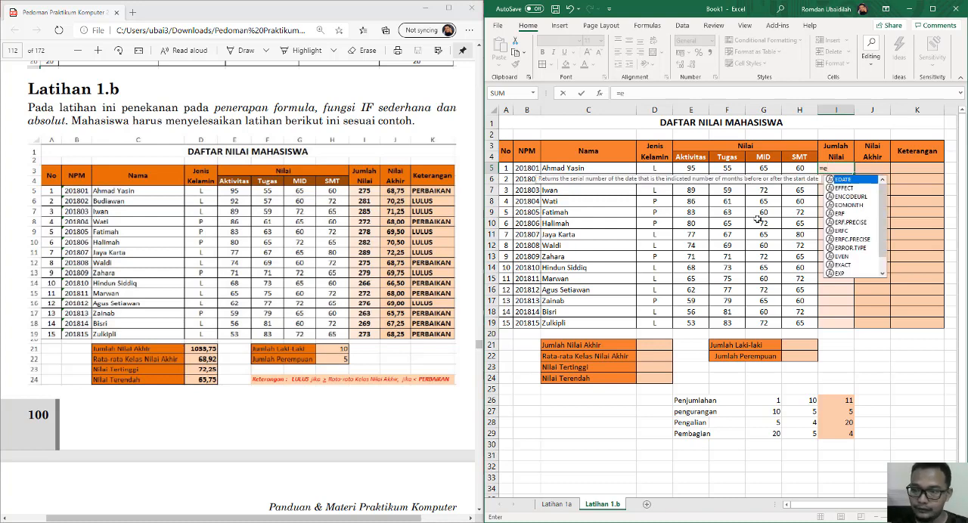
pyautogui.write('5')
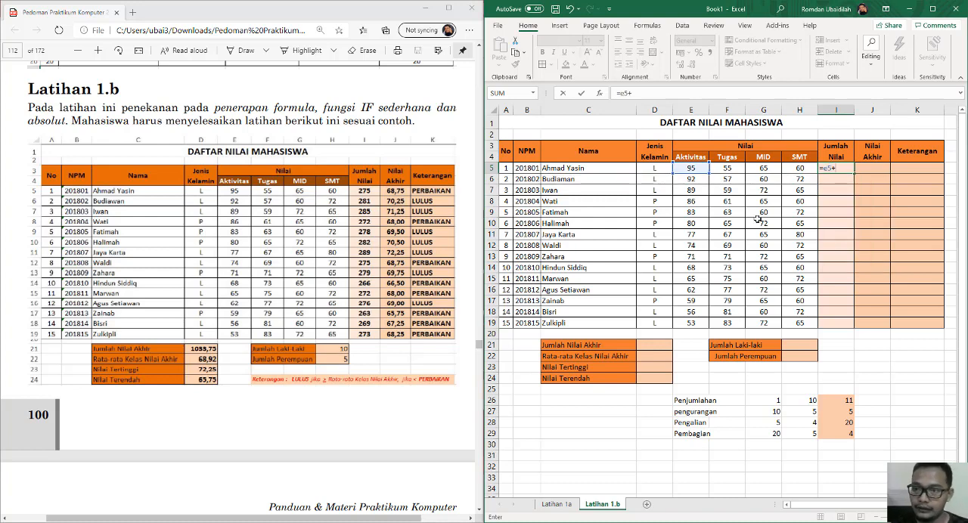
pyautogui.write('+f5')
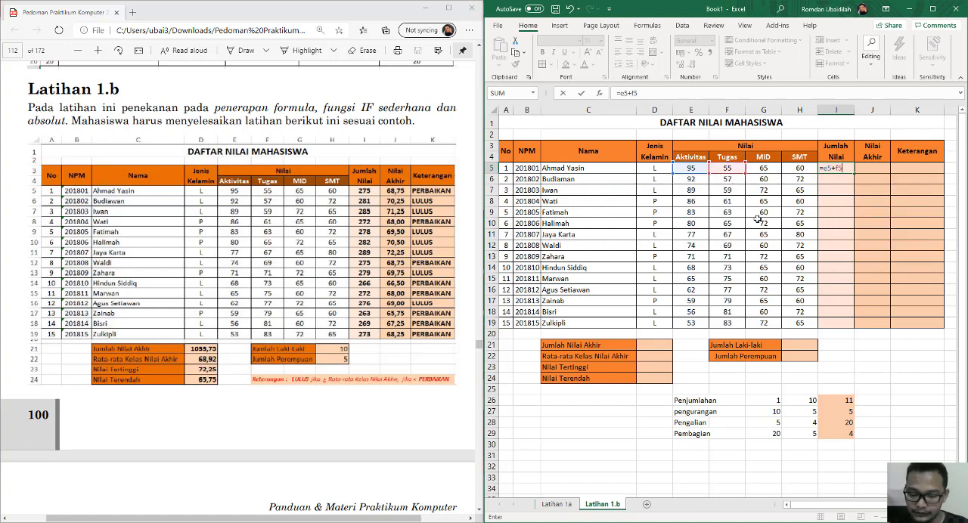
pyautogui.write('+g5')
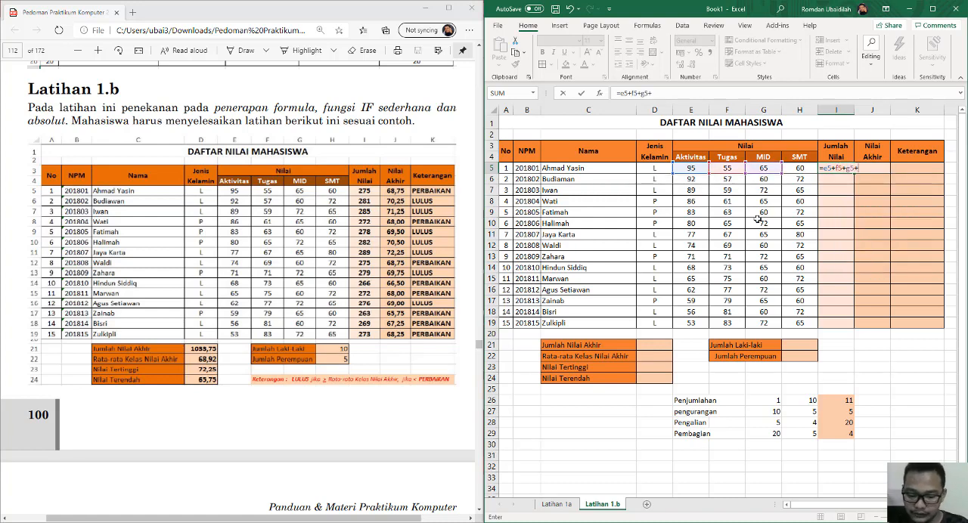
pyautogui.write('+h5')
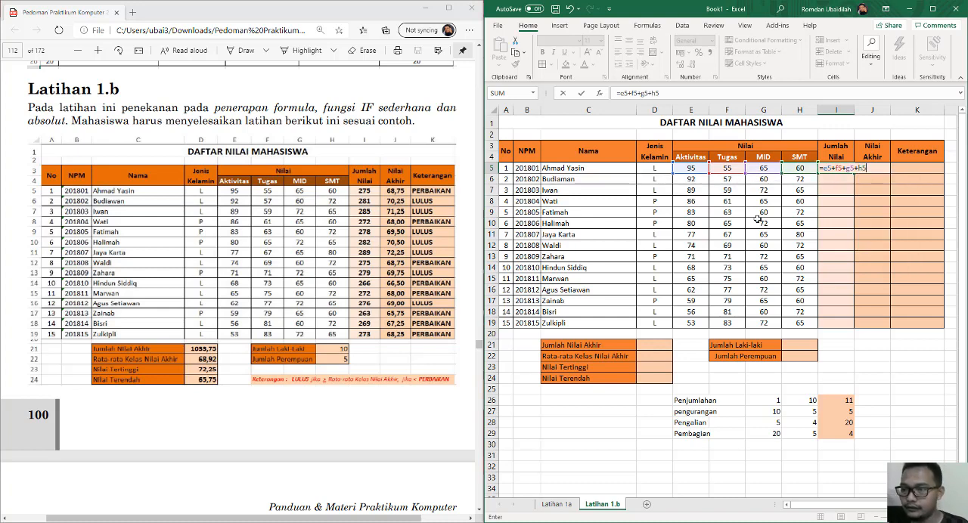
pyautogui.press('Return')
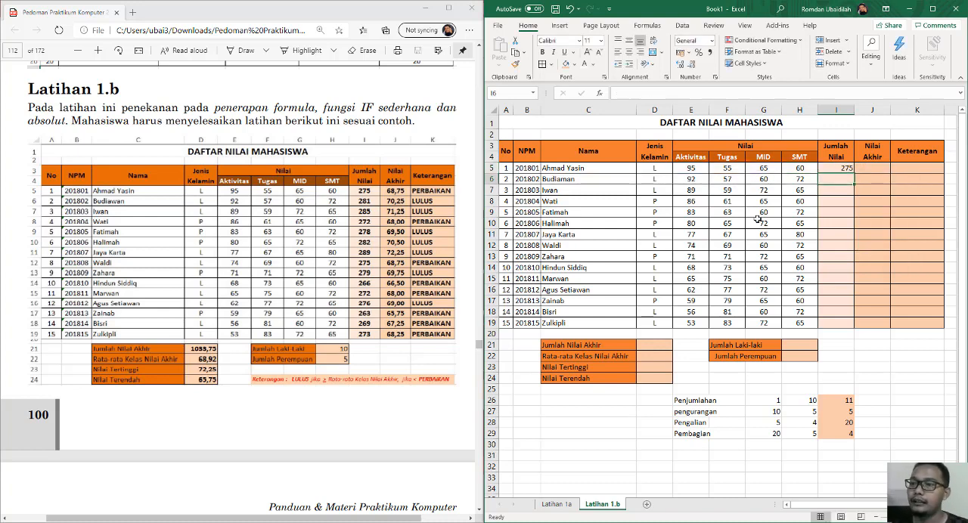
# Fill the addition formula in cell I5 down the Jumlah Nilai column through I19.
pyautogui.click(839, 169)
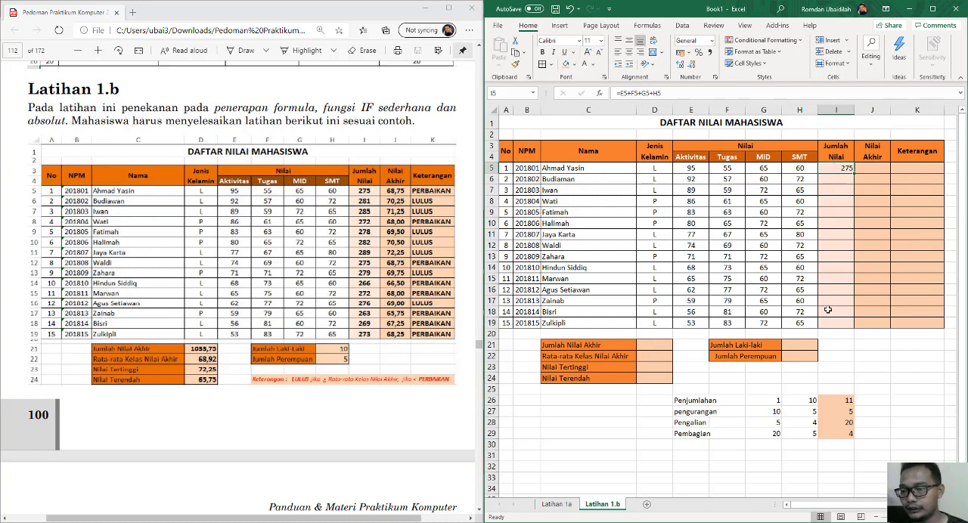
pyautogui.click(845, 180)
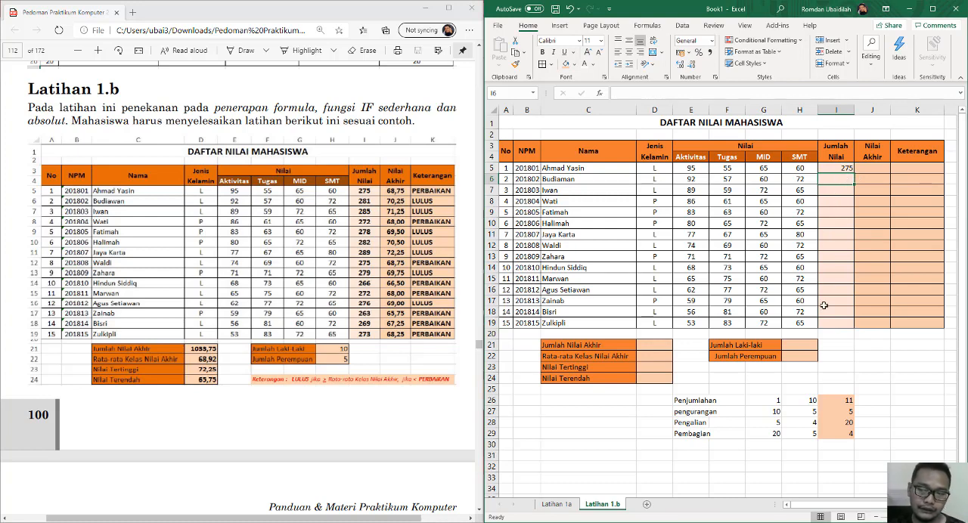
pyautogui.click(839, 165)
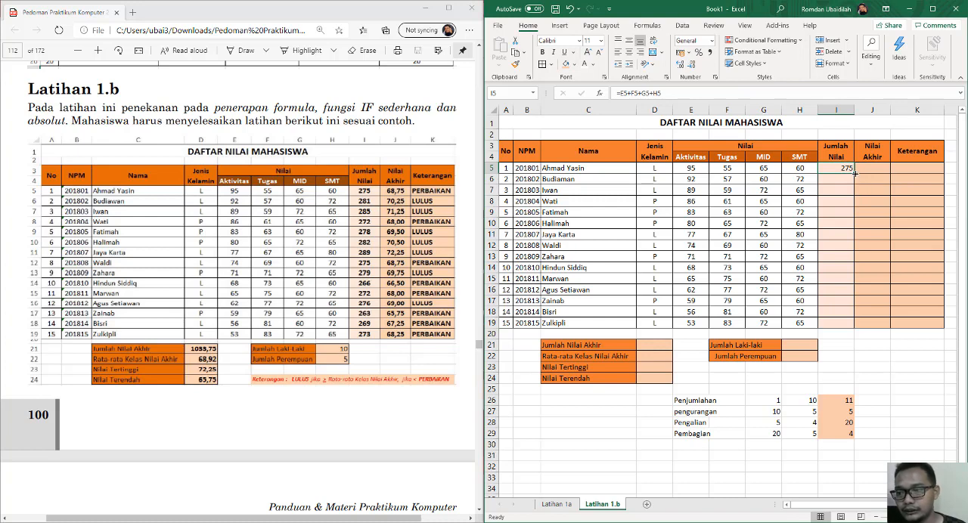
pyautogui.moveTo(855, 173); pyautogui.dragTo(858, 333)
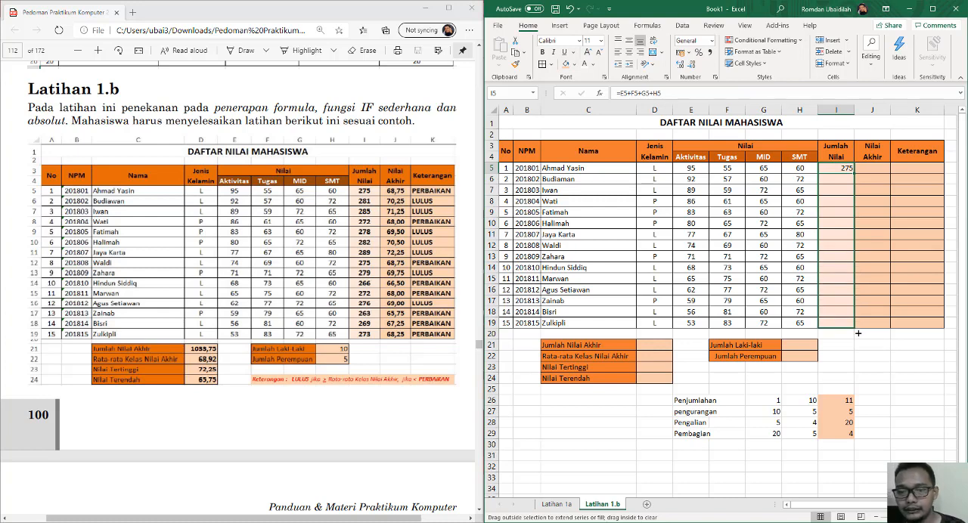
pyautogui.moveTo(859, 333); pyautogui.dragTo(858, 332)
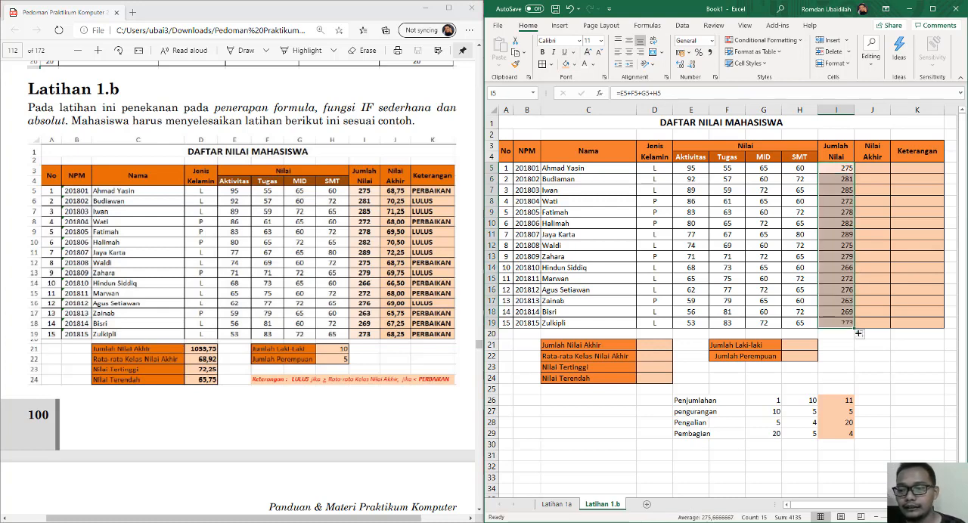
pyautogui.click(842, 193)
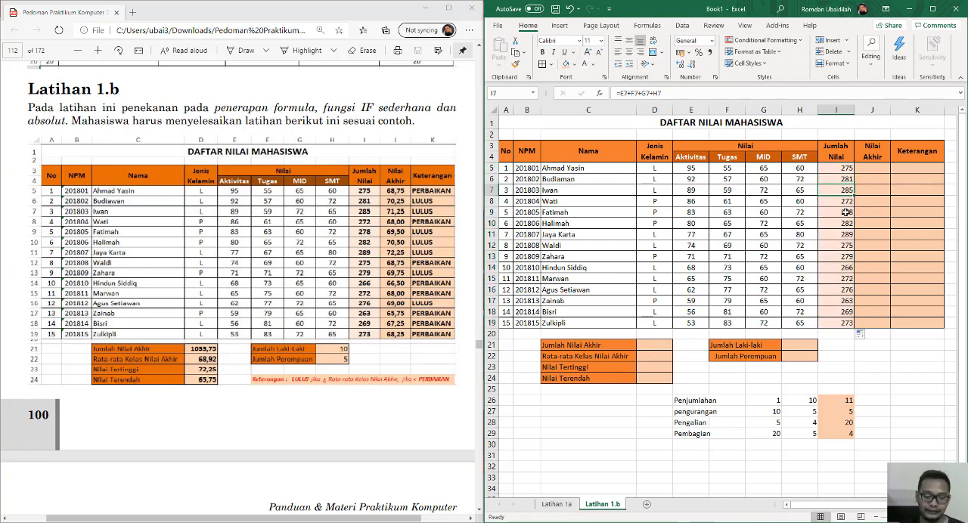
# Undo the fill and instead copy and paste the I5 formula down the Jumlah Nilai column through I19.
pyautogui.hotkey('ctrl', 'z')
pyautogui.hotkey('ctrl', 'z')
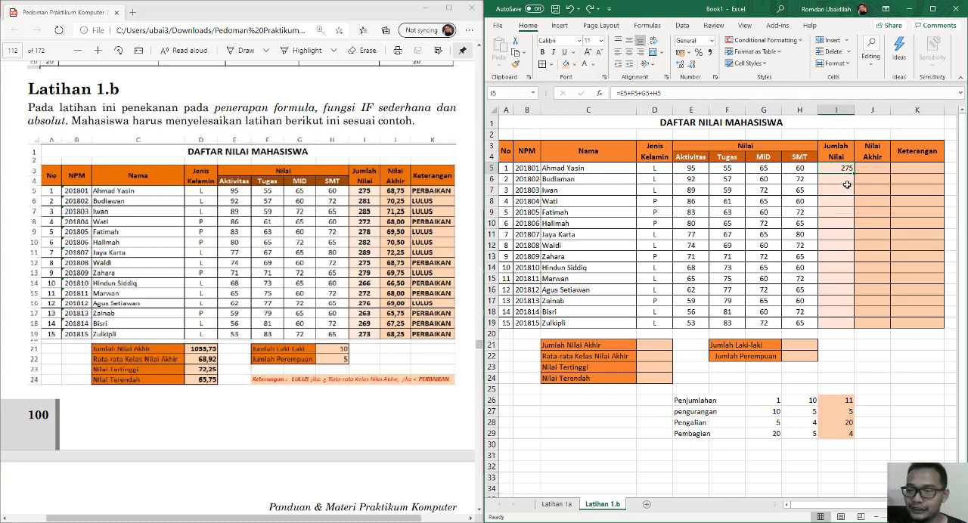
pyautogui.hotkey('ctrl', 'c')
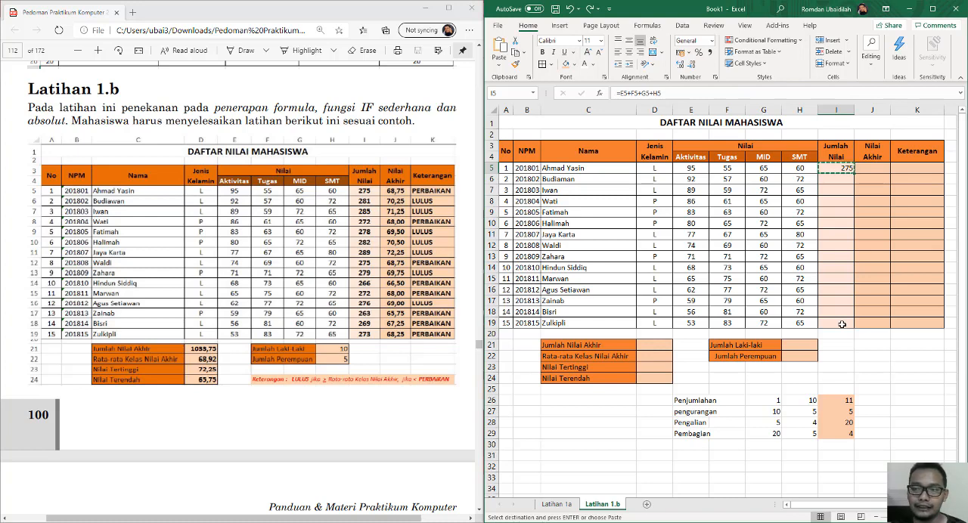
pyautogui.moveTo(836, 179); pyautogui.dragTo(836, 324)
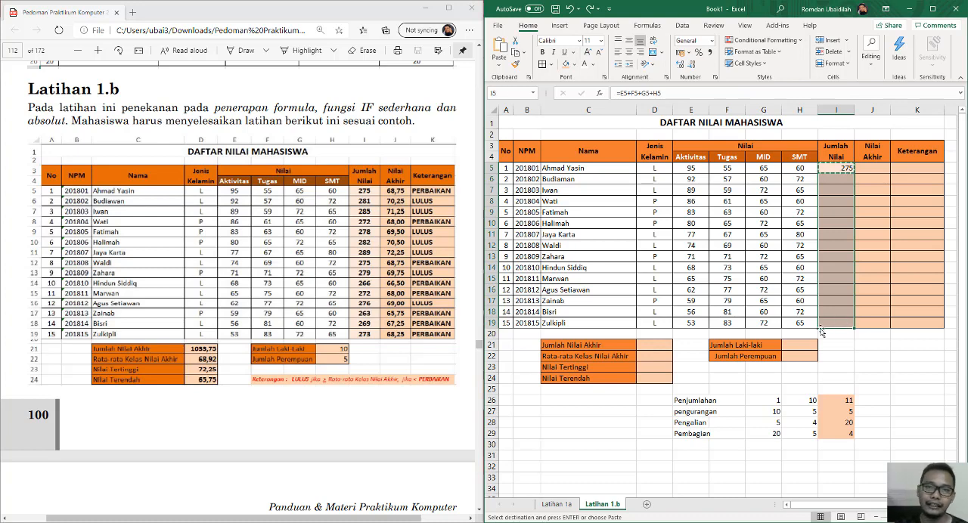
pyautogui.press('Return')
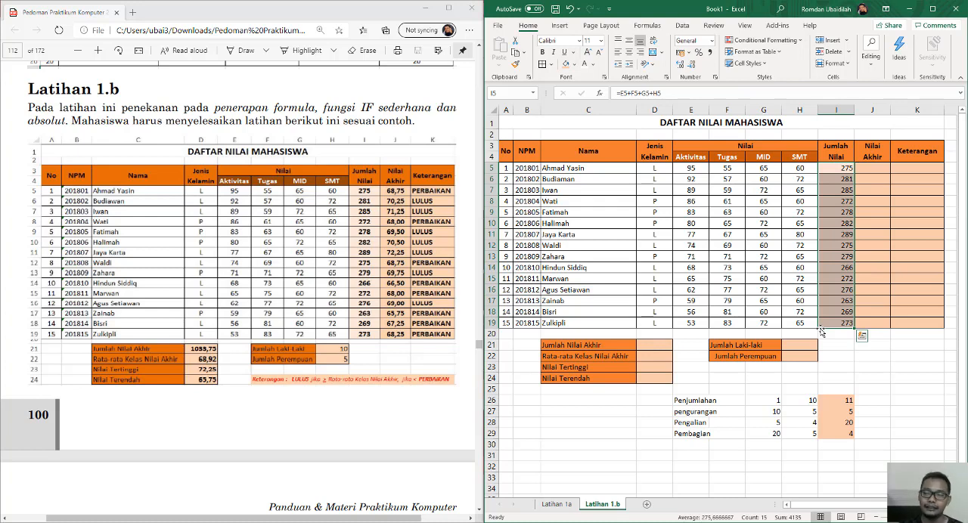
# Examine which cells the addition formula in I5 refers to, leaving the formula as it is.
pyautogui.click(828, 170)
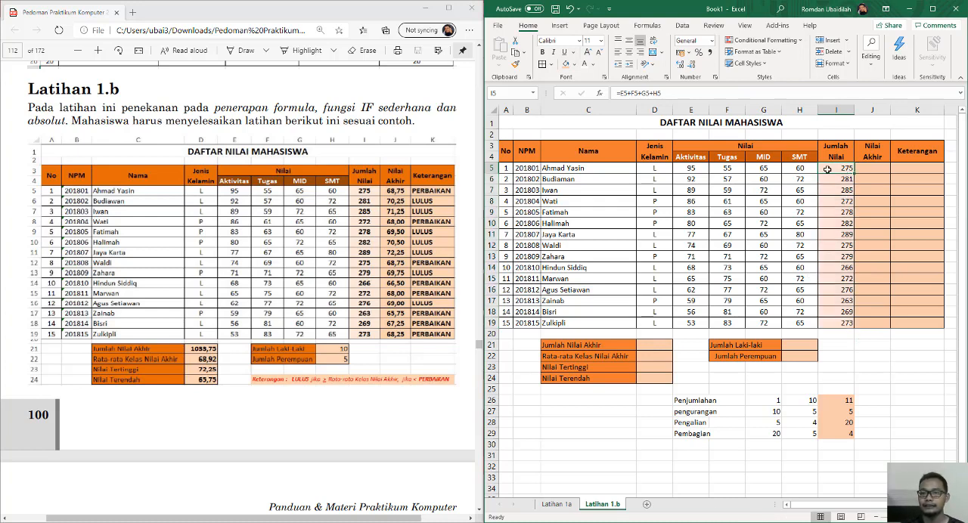
pyautogui.click(630, 93)
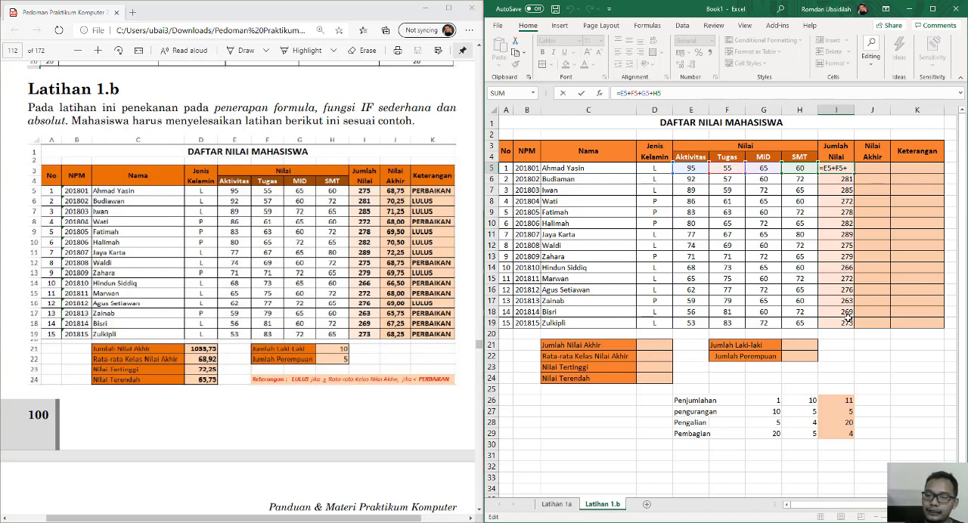
pyautogui.press('Return')
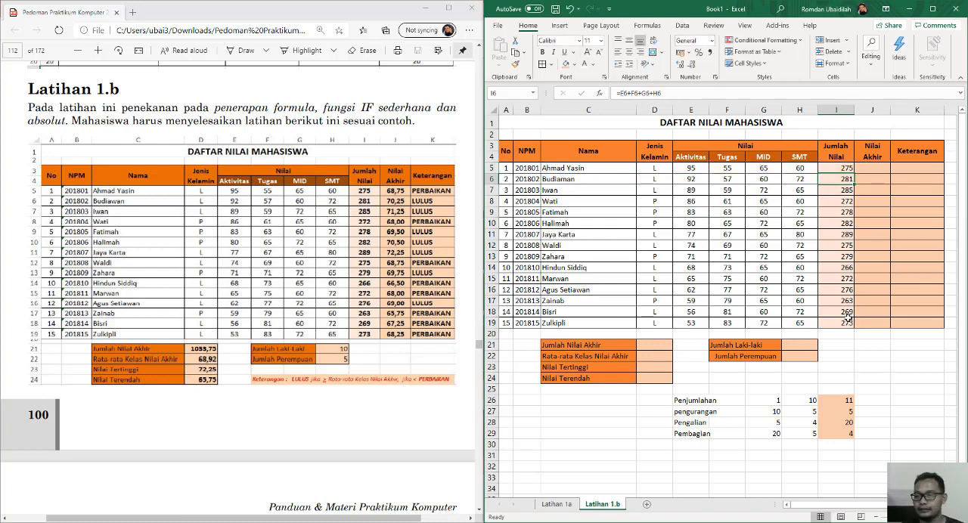
# Undo the paste in the Jumlah Nilai column and clear the addition formula from cell I5.
pyautogui.hotkey('ctrl', 'z')
pyautogui.hotkey('ctrl', 'z')
pyautogui.click(848, 203)
pyautogui.click(844, 165)
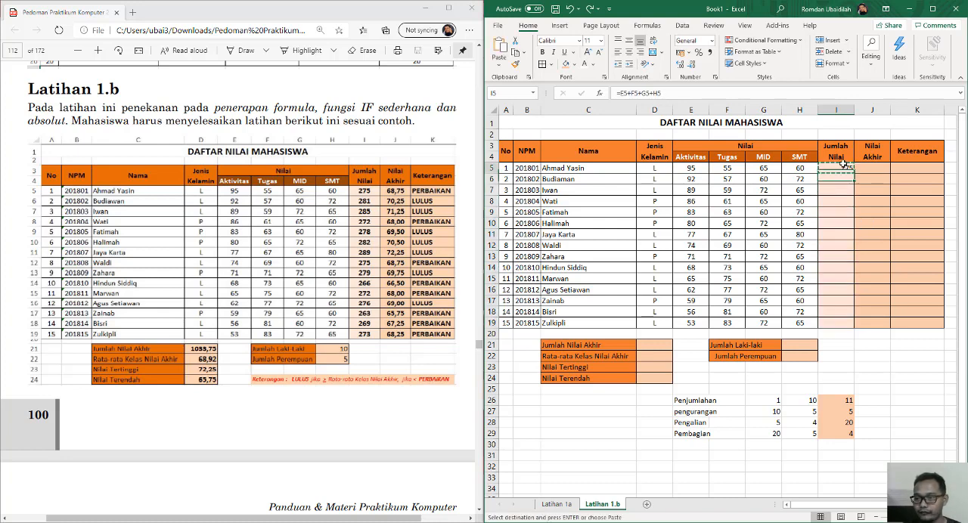
pyautogui.press('Return')
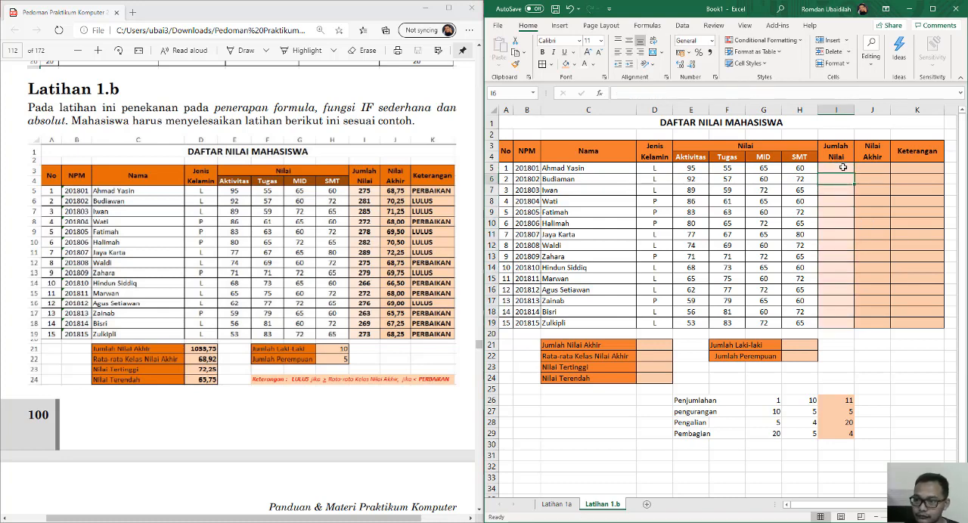
# Enter the formula =SUM(E5:H5) in cell I5 of the Jumlah Nilai column and check its cell range.
pyautogui.click(843, 167)
pyautogui.write('=sum')
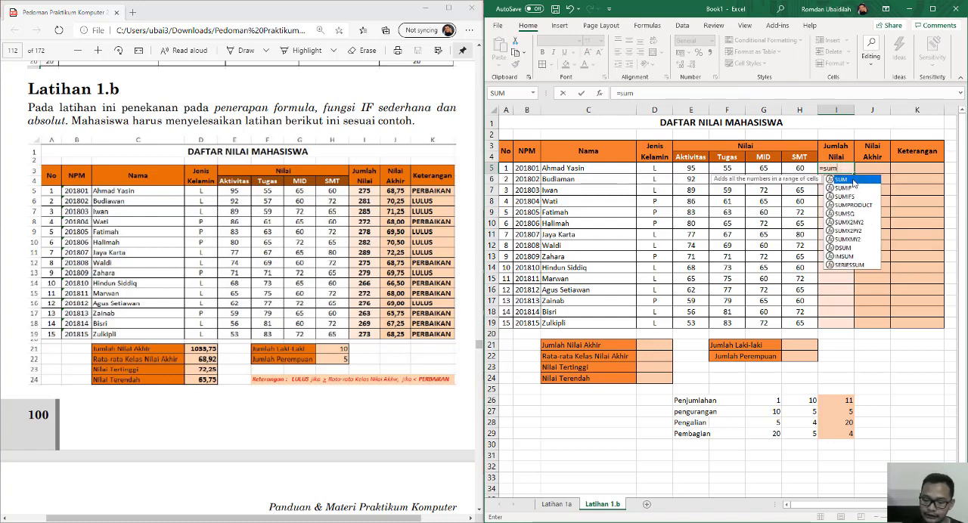
pyautogui.write('(')
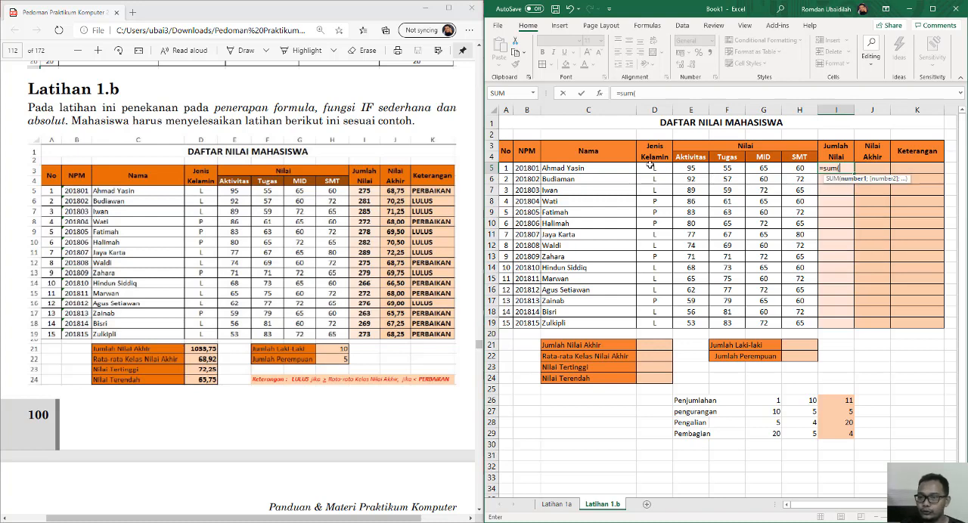
pyautogui.moveTo(693, 168); pyautogui.dragTo(804, 168)
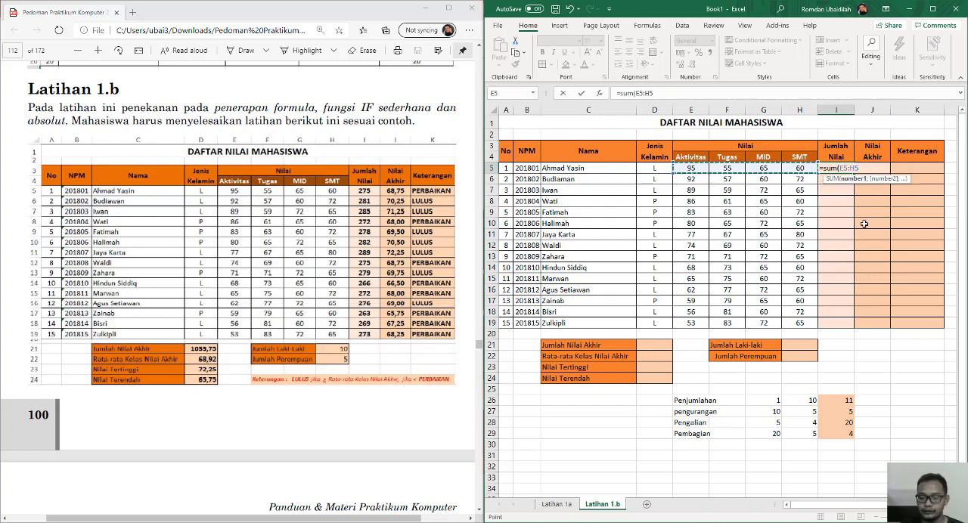
pyautogui.press('Return')
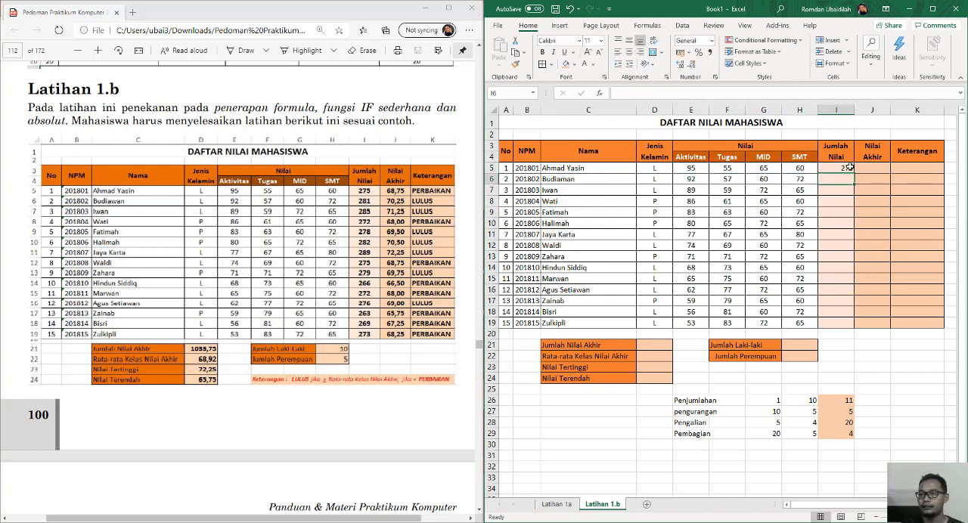
pyautogui.click(850, 167)
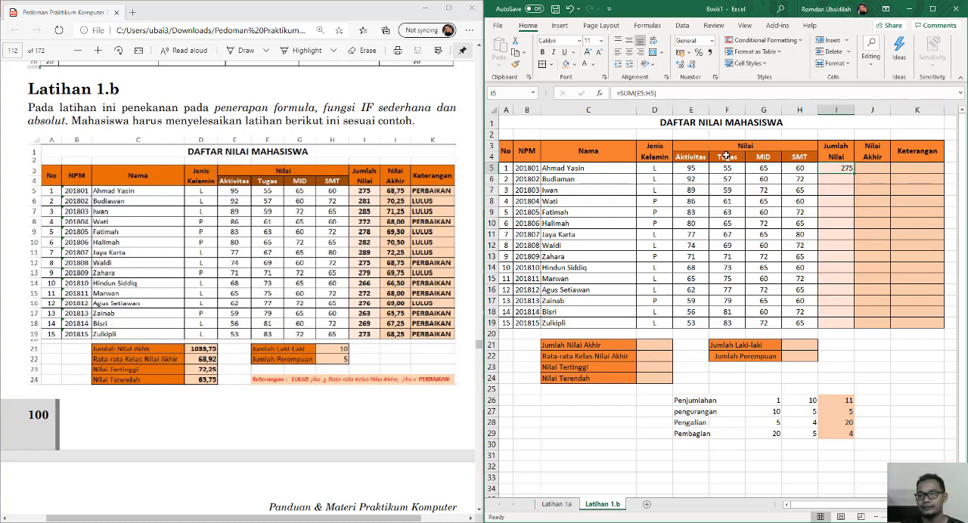
pyautogui.doubleClick(843, 168)
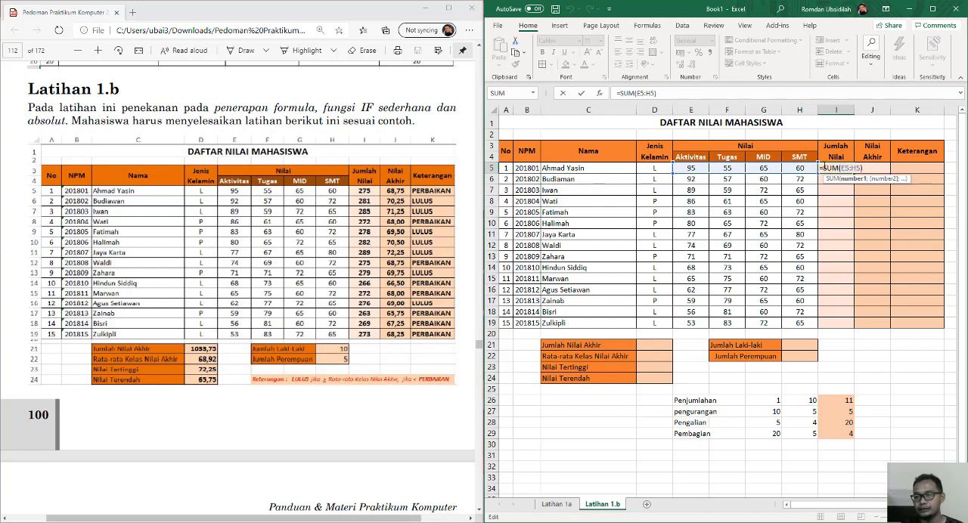
pyautogui.press('Escape')
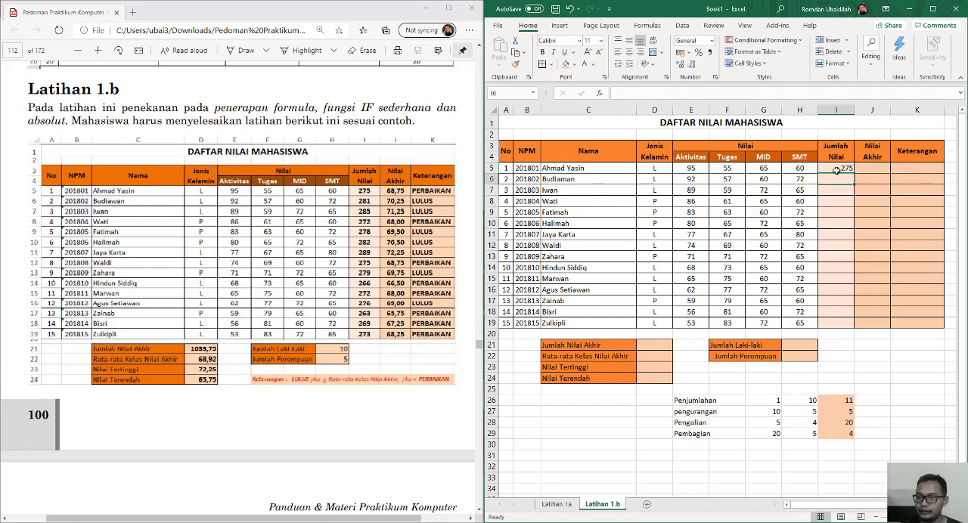
# Copy the SUM formula from I5 into the remaining Jumlah Nilai cells down to I19.
pyautogui.hotkey('ctrl', 'c')
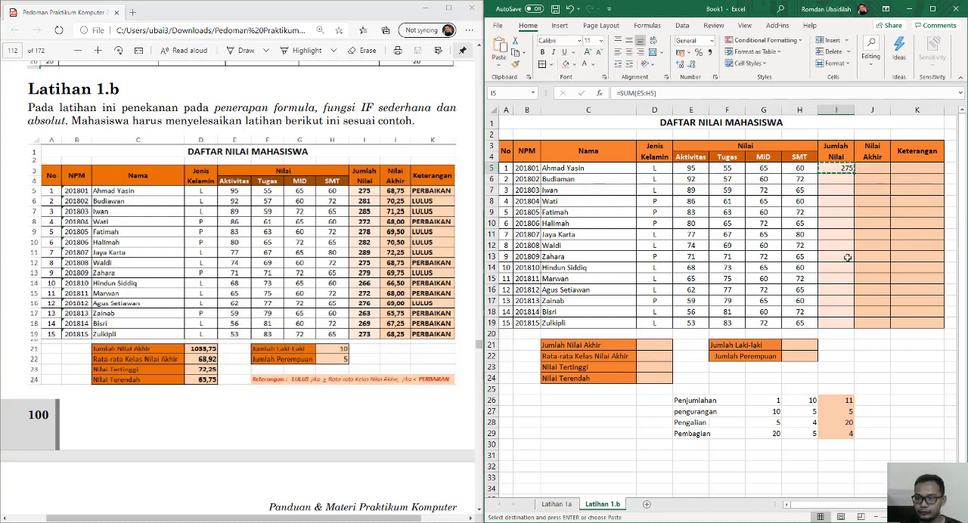
pyautogui.keyDown('shift'); pyautogui.click(843, 323); pyautogui.keyUp('shift')
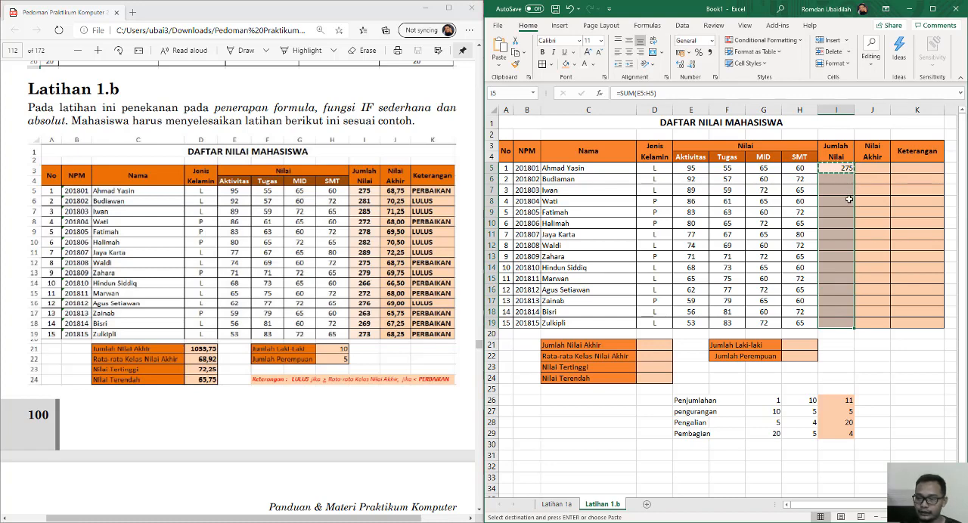
pyautogui.press('Return')
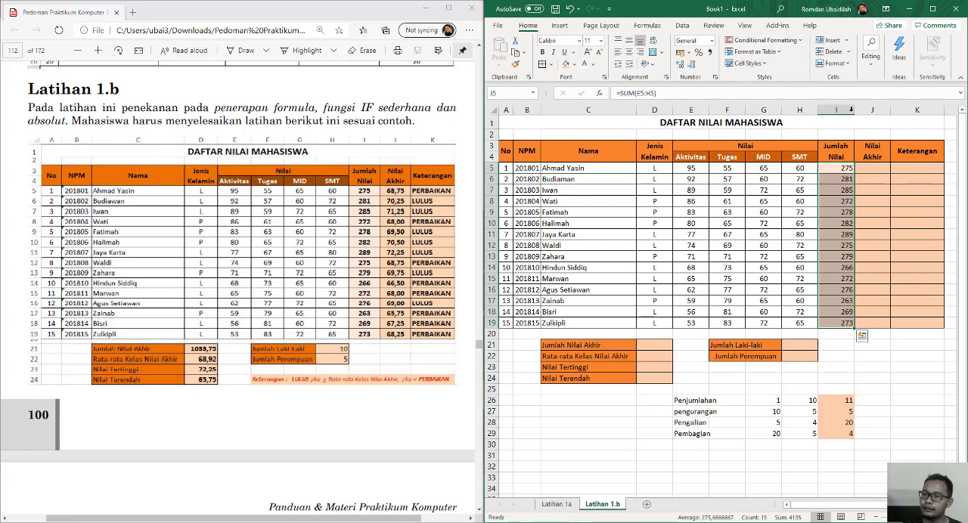
# Enter the formula =I5/4 in cell J5 of the Nilai Akhir column.
pyautogui.click(875, 172)
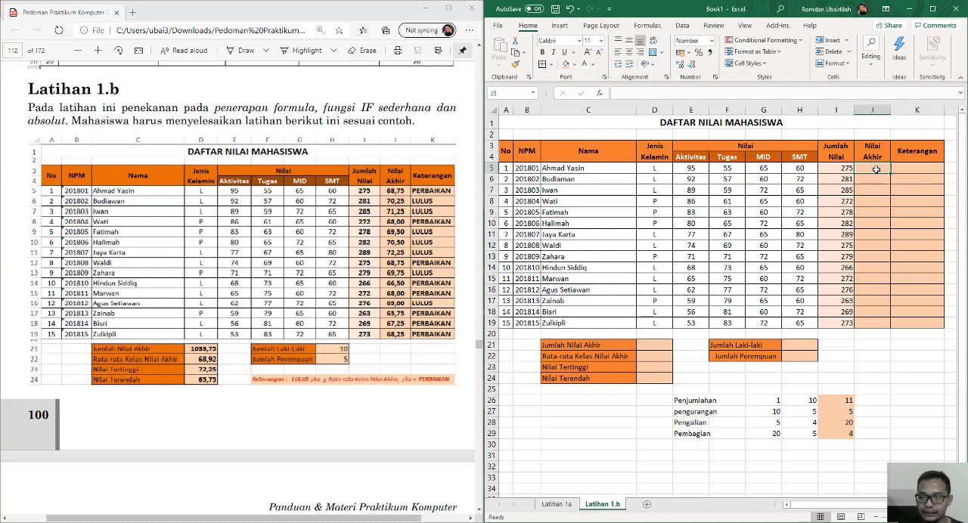
pyautogui.write('=')
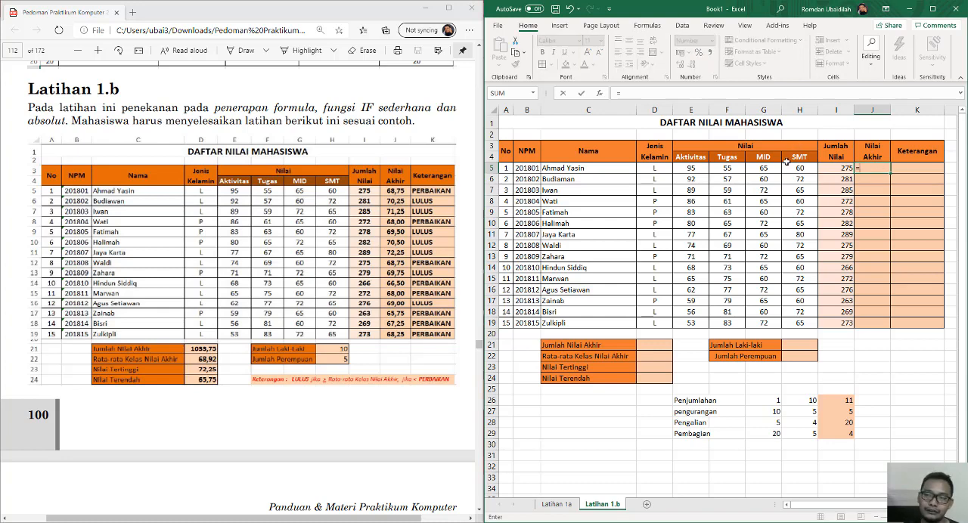
pyautogui.click(843, 167)
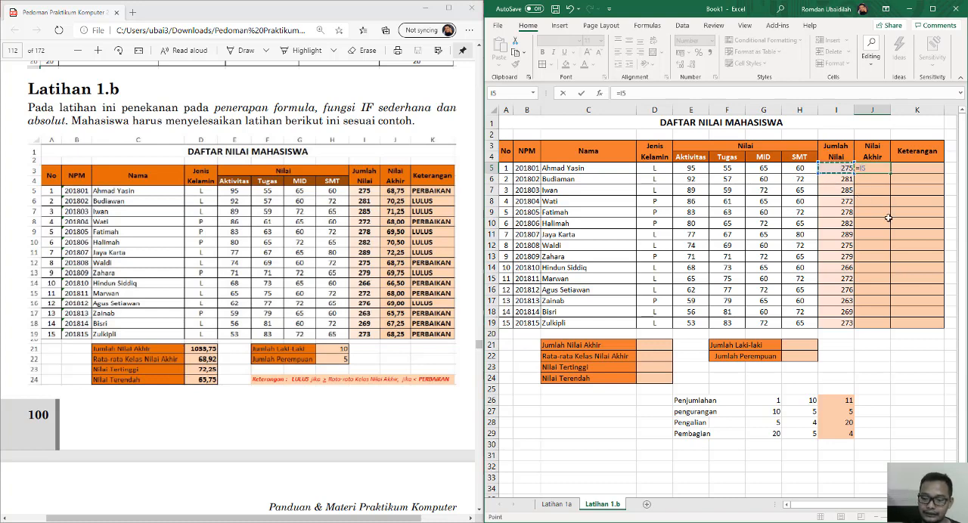
pyautogui.write('/')
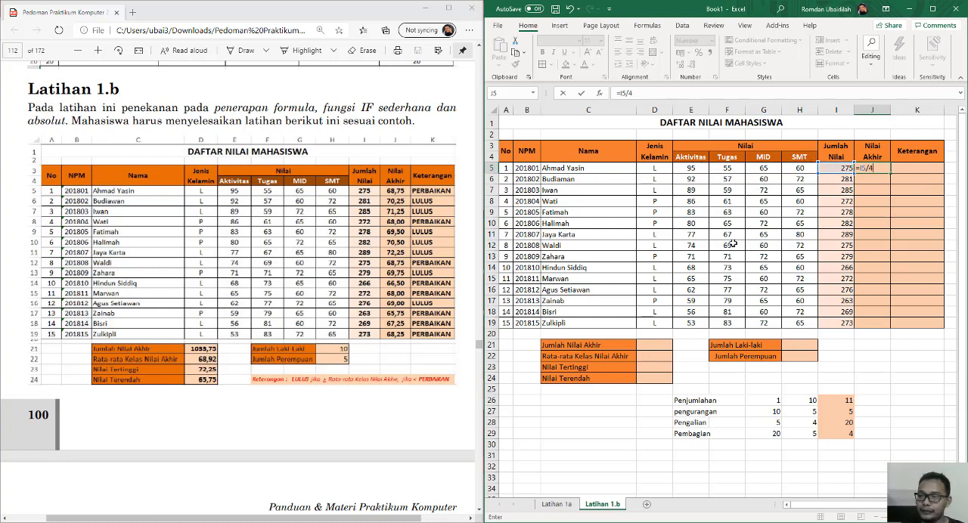
pyautogui.write('4')
pyautogui.press('Return')
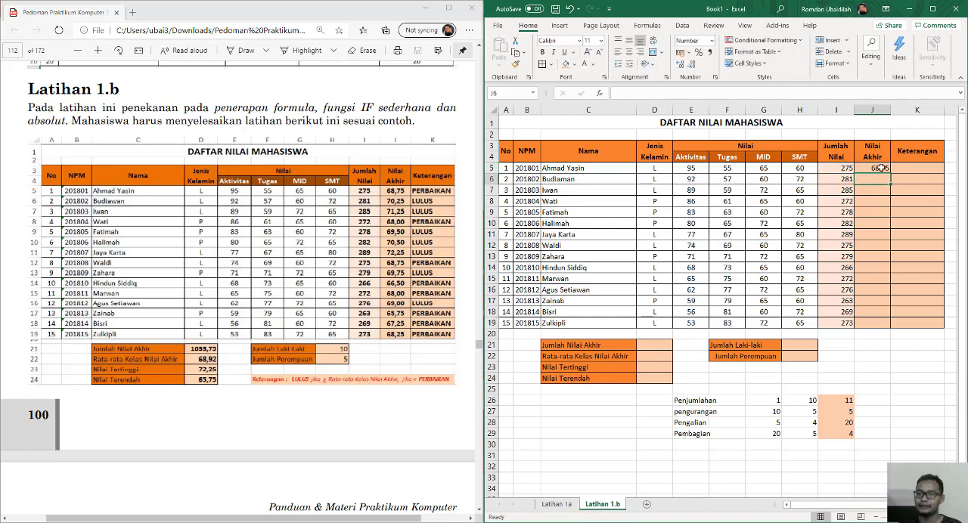
pyautogui.click(881, 167)
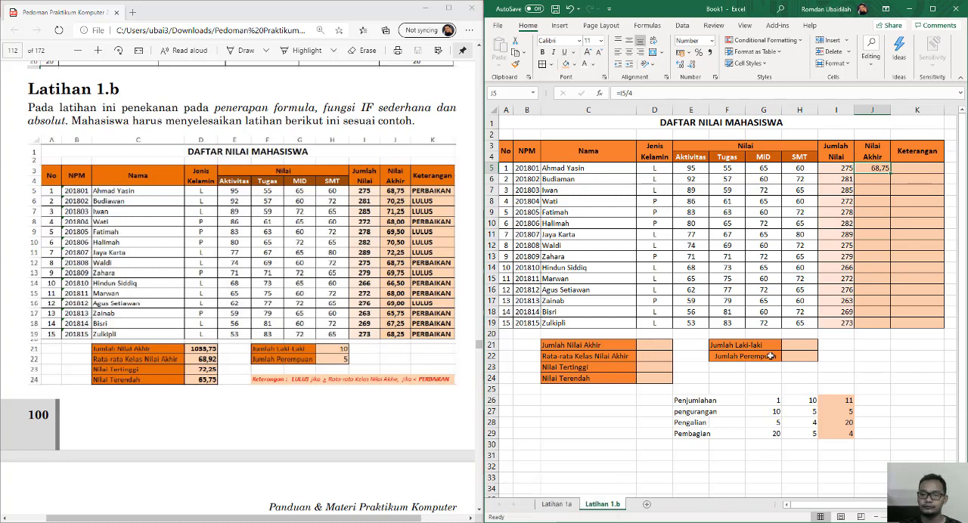
# Set the Nilai Akhir cells J5:J19 to show two decimal places.
pyautogui.click(530, 522)
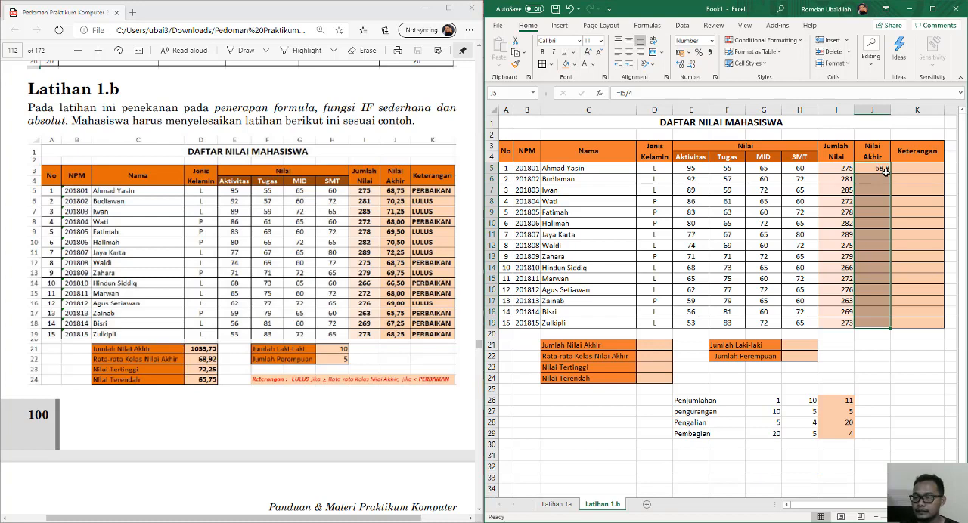
pyautogui.click(886, 172)
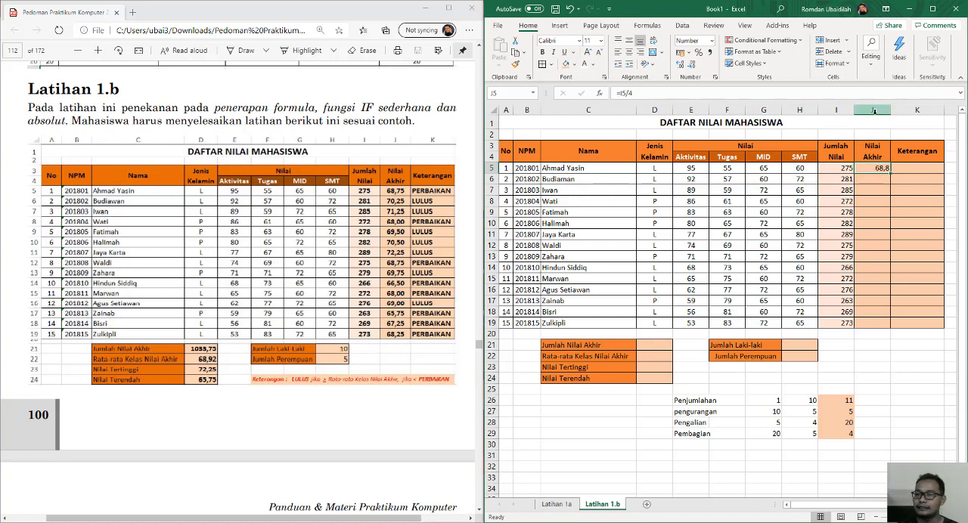
pyautogui.moveTo(874, 169); pyautogui.dragTo(867, 327)
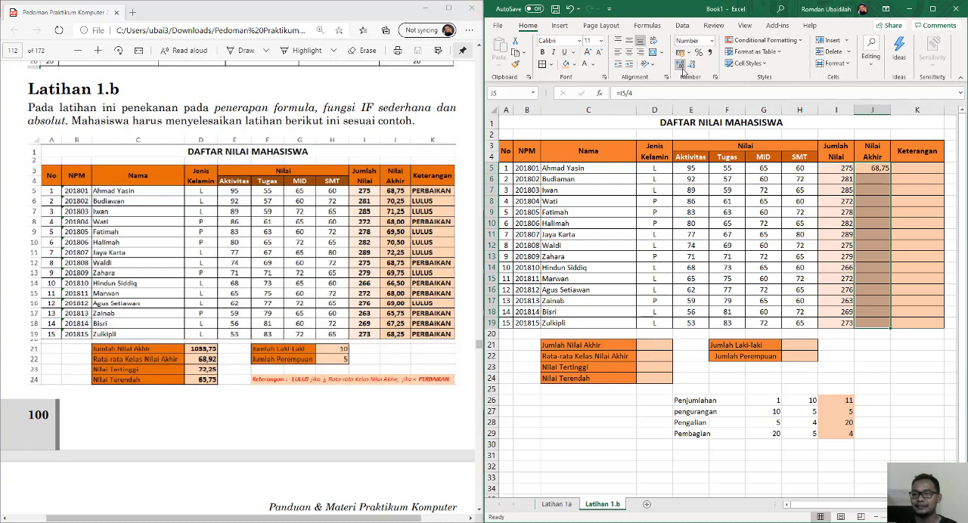
pyautogui.click(879, 180)
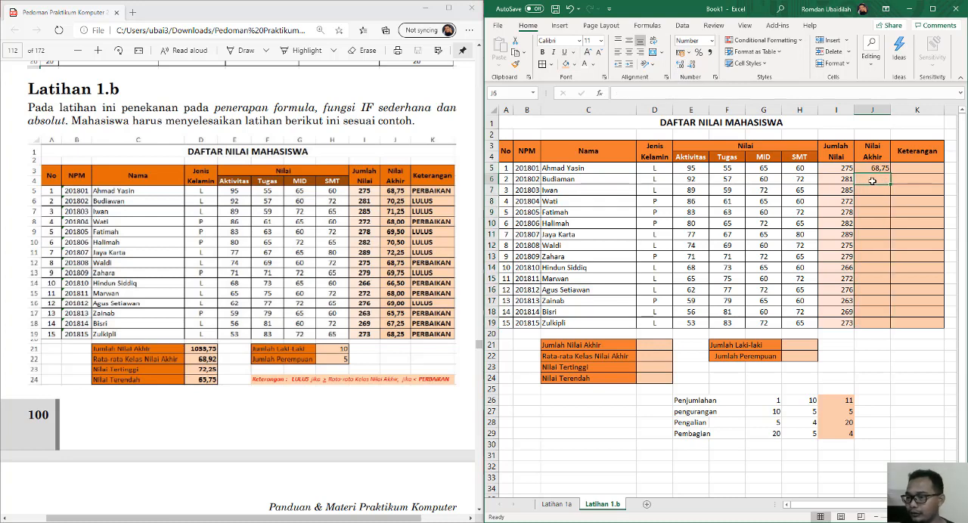
# Check which cell the division formula in J5 refers to, leaving the formula as it is.
pyautogui.click(884, 169)
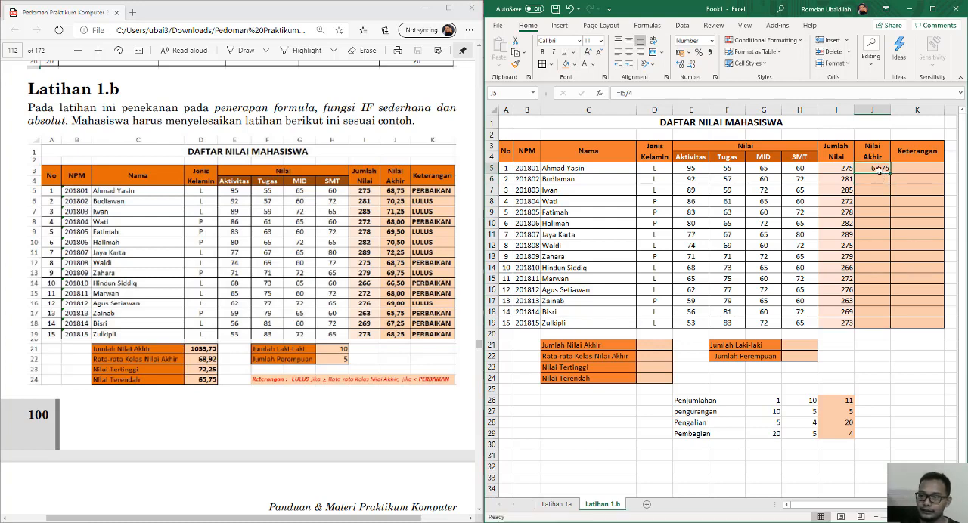
pyautogui.doubleClick(880, 169)
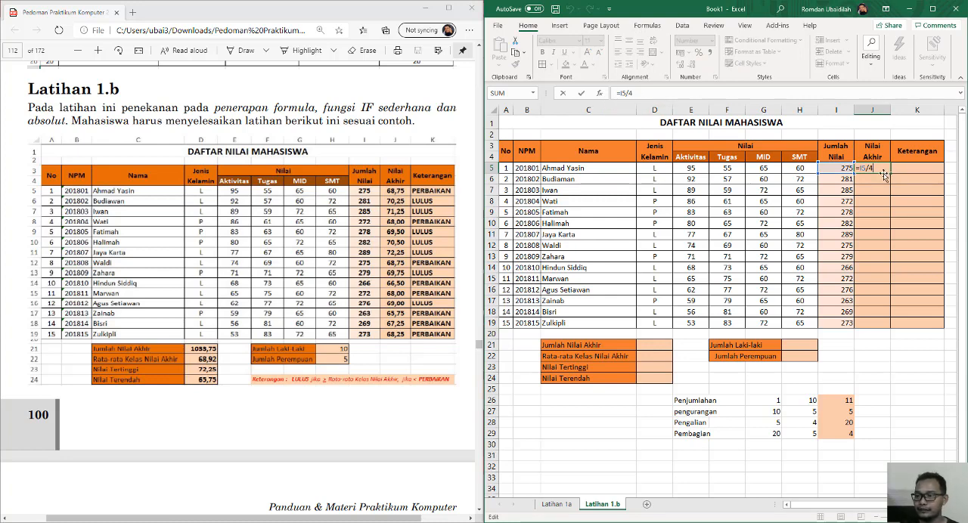
pyautogui.hotkey('ctrl', 'Return')
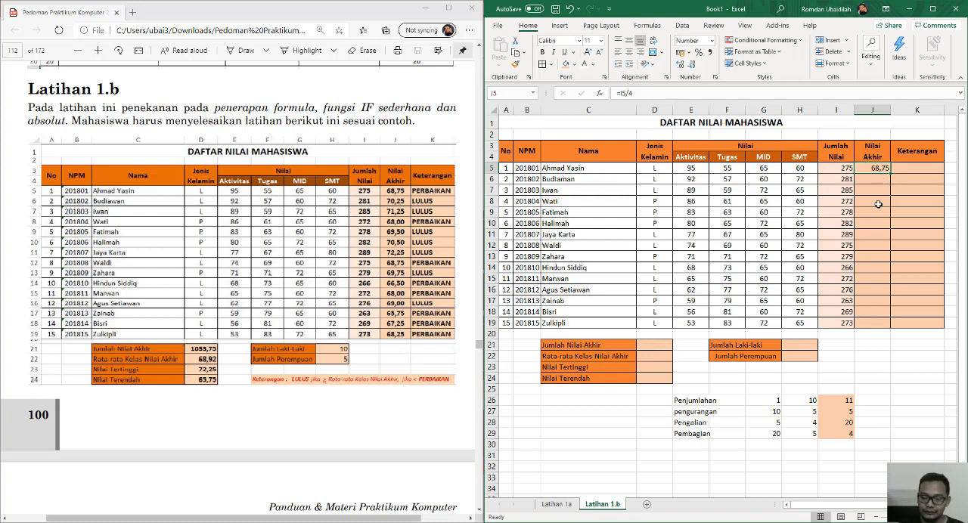
# Enter the formula =AVERAGE(E5:H5) in cell J5 of the Nilai Akhir column and check its cell range.
pyautogui.write('=')
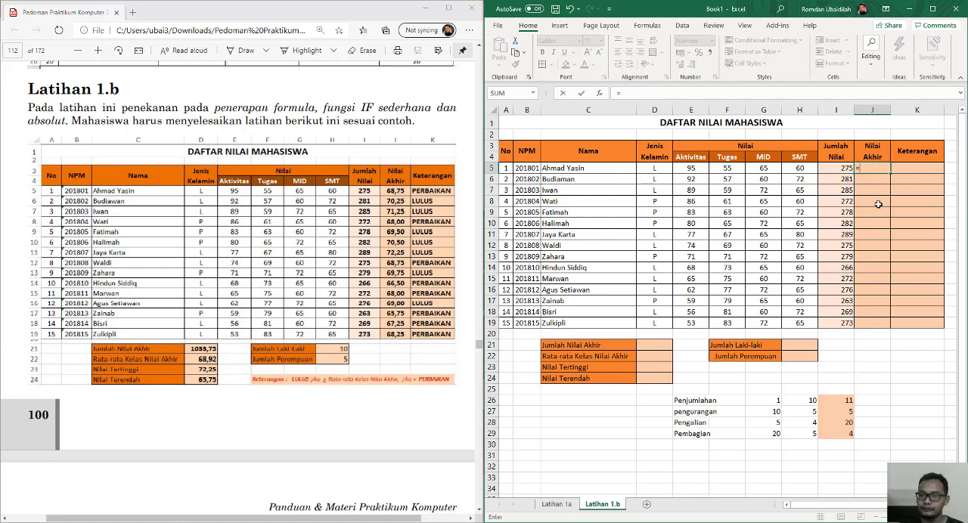
pyautogui.write('ave')
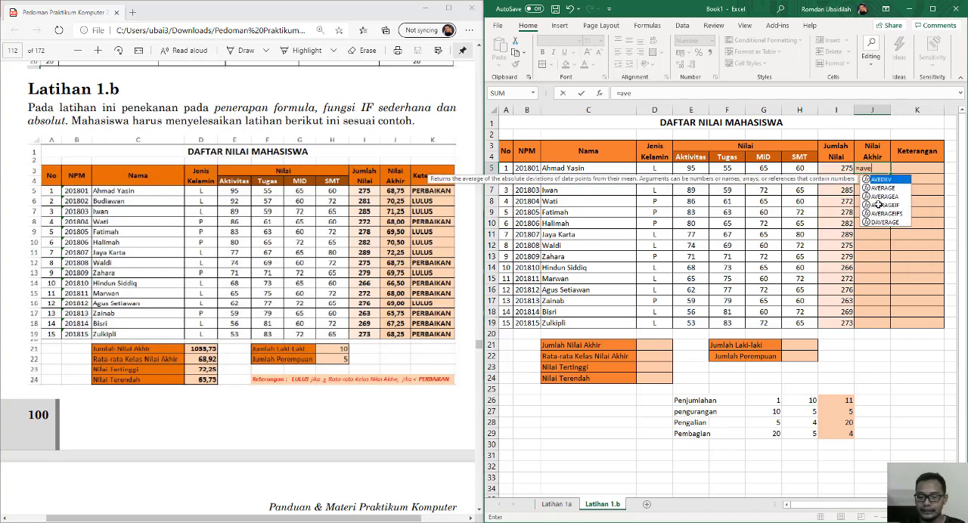
pyautogui.write('rage')
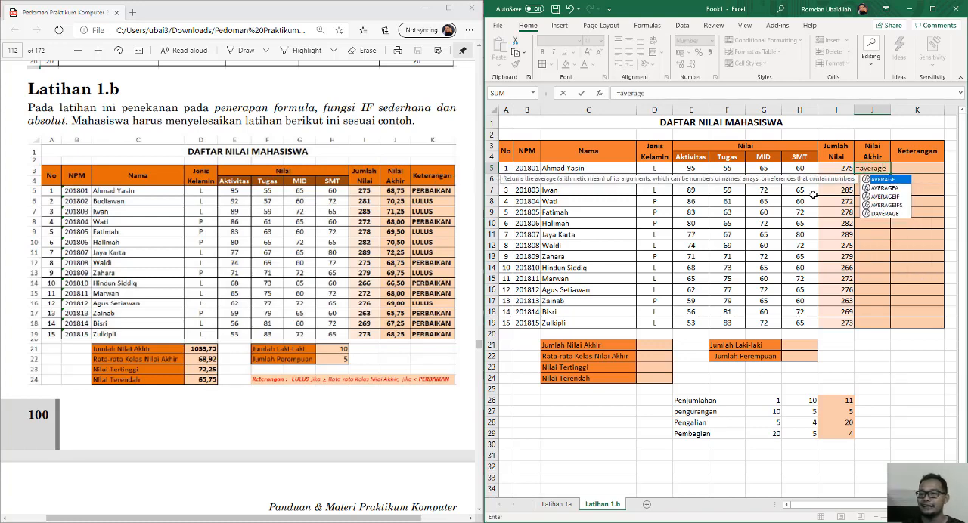
pyautogui.press('Tab')
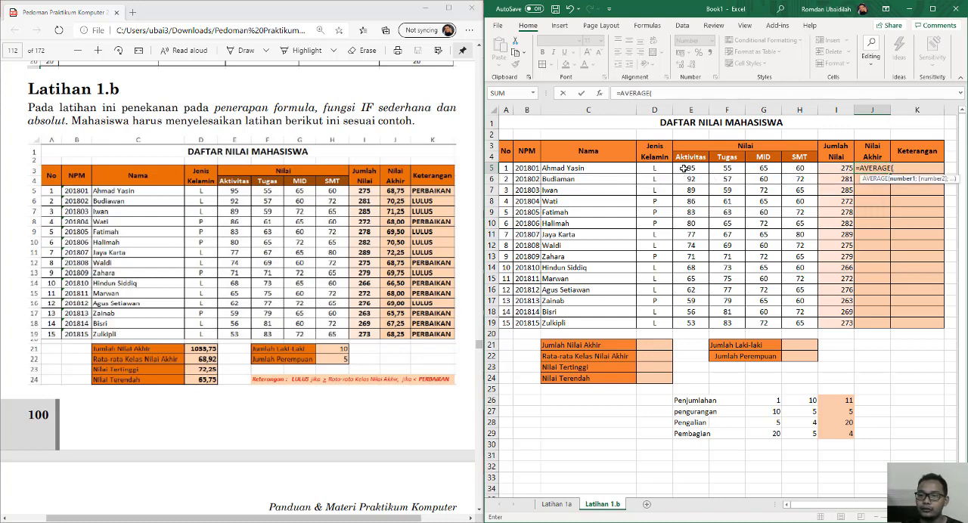
pyautogui.moveTo(685, 168); pyautogui.dragTo(811, 169)
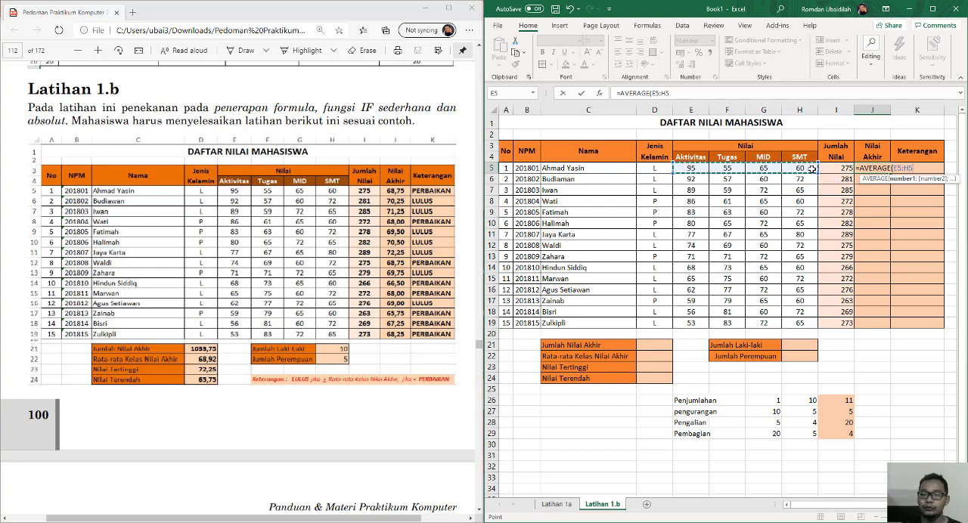
pyautogui.press('Return')
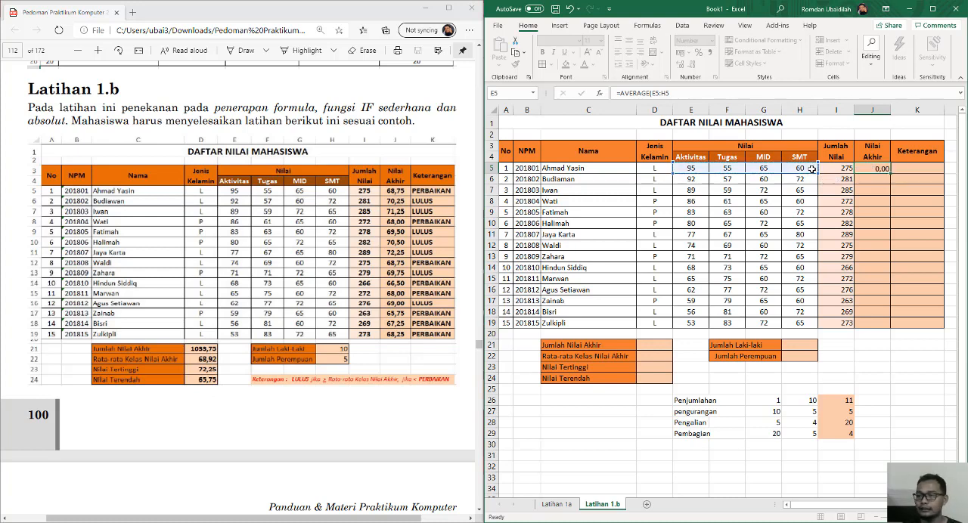
pyautogui.click(876, 168)
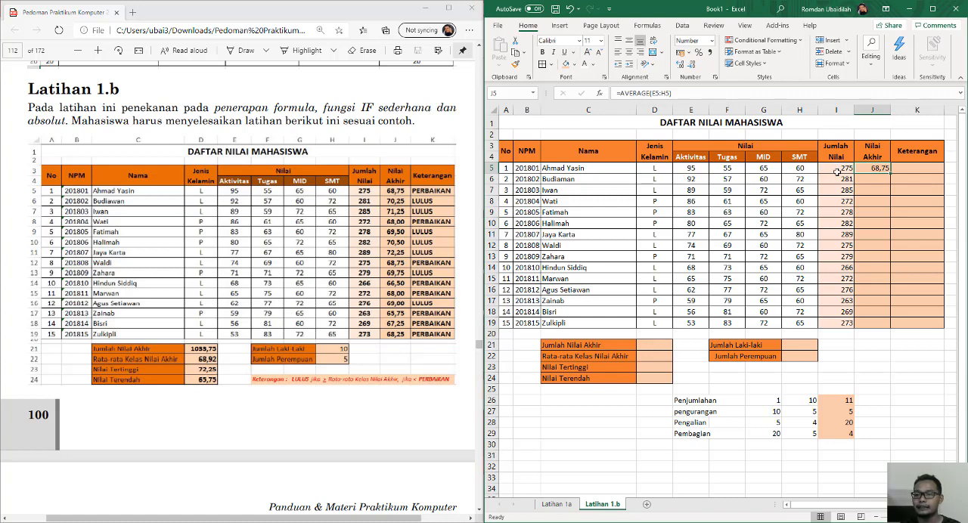
pyautogui.doubleClick(875, 169)
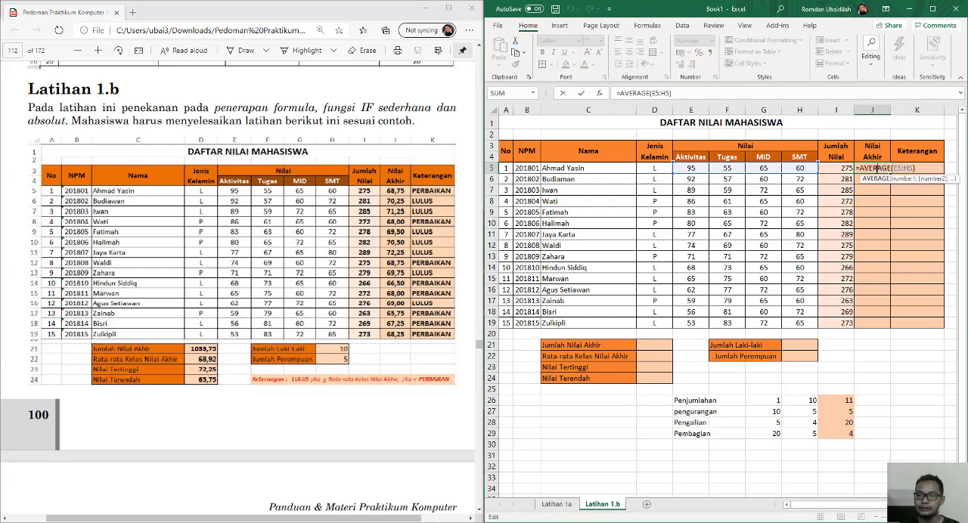
pyautogui.press('Return')
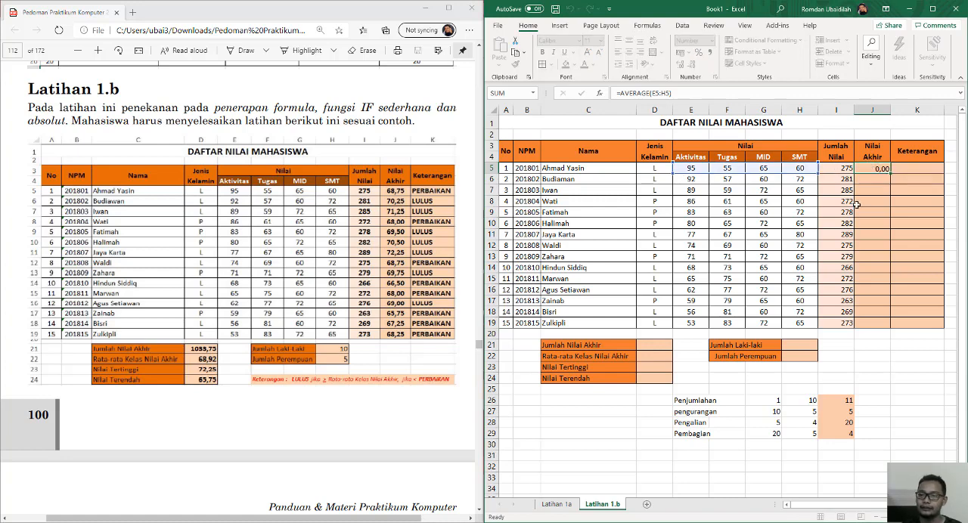
# Copy the AVERAGE formula from J5 into the remaining Nilai Akhir cells down to J19 and check the copied formulas.
pyautogui.click(868, 169)
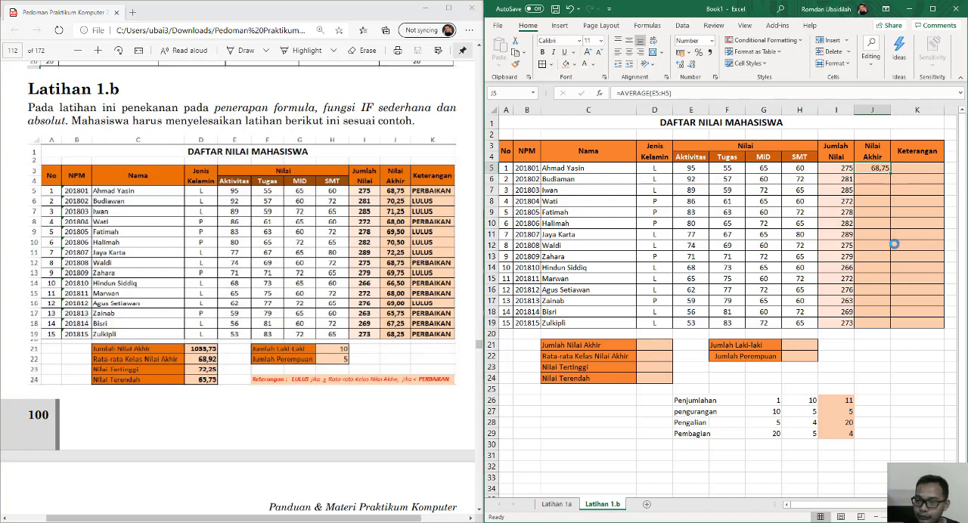
pyautogui.hotkey('ctrl', 'c')
pyautogui.keyDown('shift'); pyautogui.click(877, 323); pyautogui.keyUp('shift')
pyautogui.press('Return')
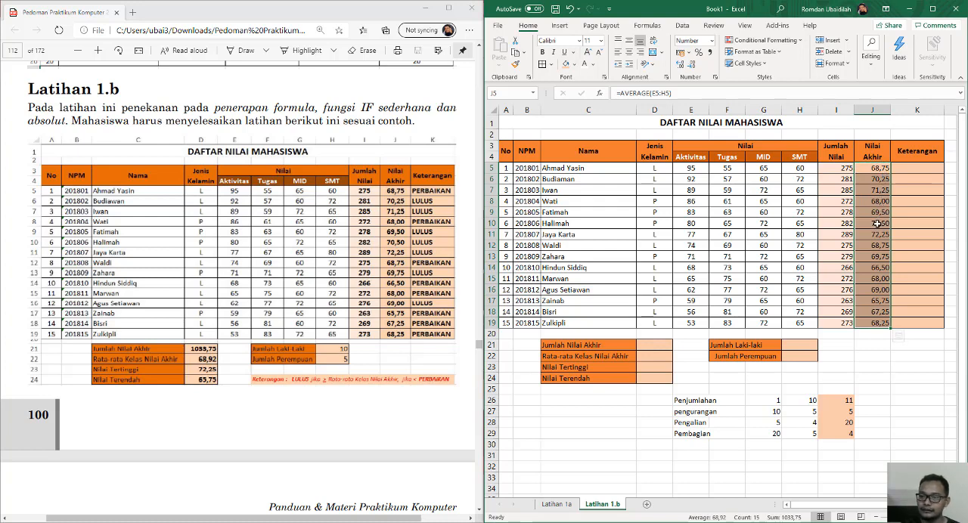
pyautogui.click(872, 333)
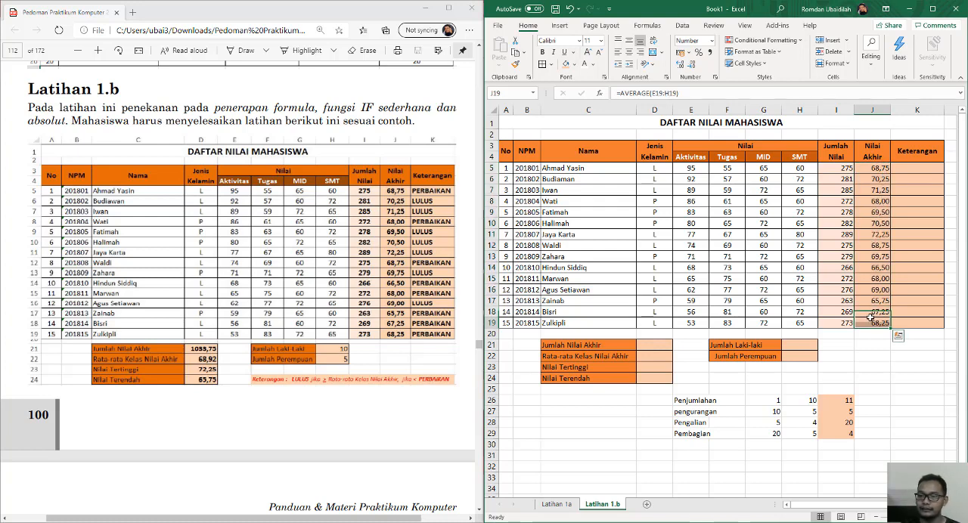
pyautogui.click(877, 180)
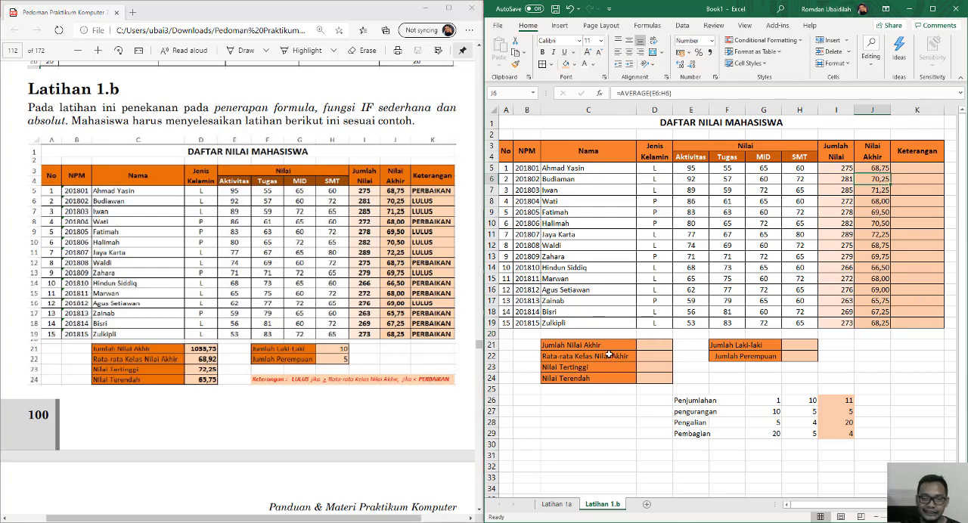
# Enter the formula =SUM(J5:J19) in cell D21 for Jumlah Nilai Akhir.
pyautogui.click(663, 346)
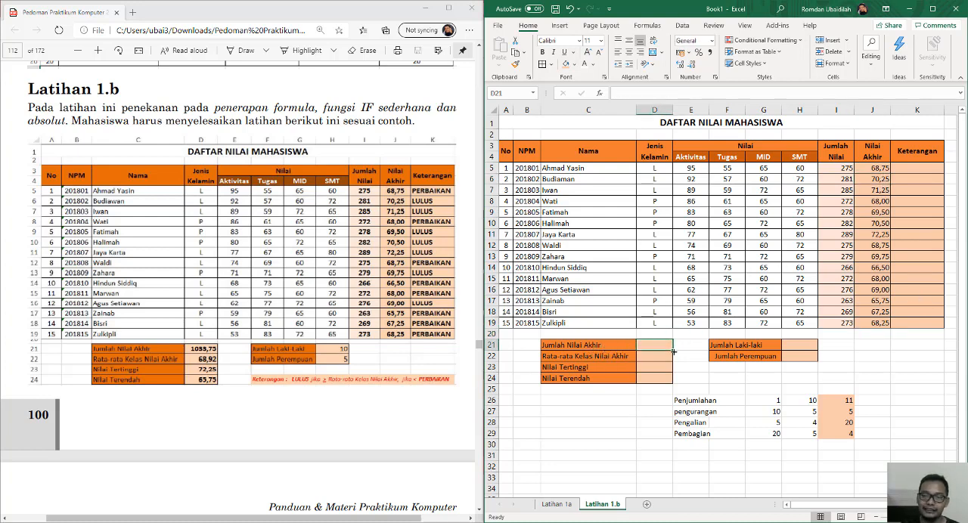
pyautogui.write('=')
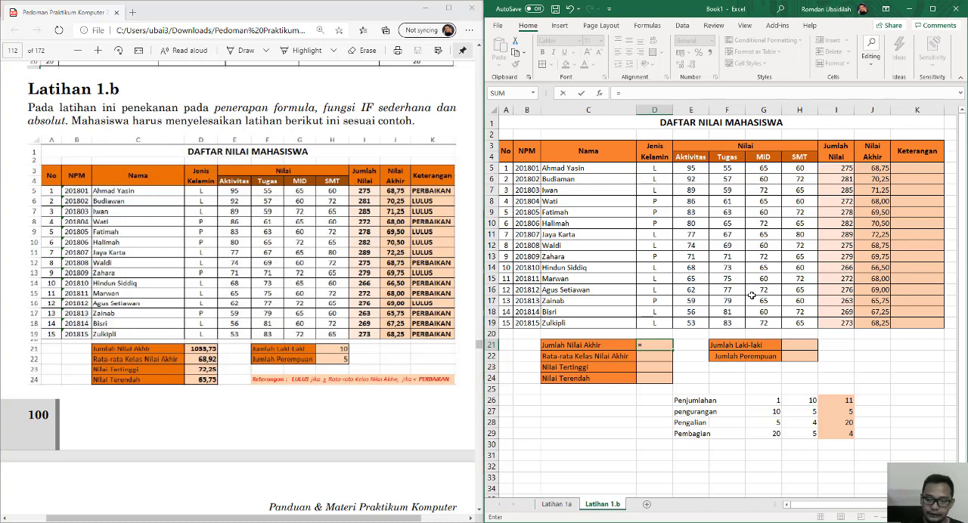
pyautogui.write('sum(')
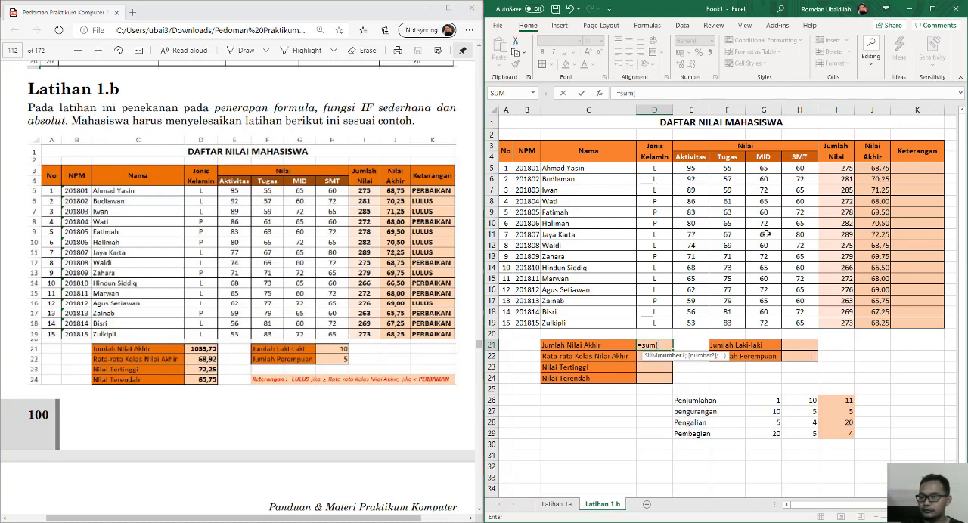
pyautogui.moveTo(870, 168); pyautogui.dragTo(890, 323)
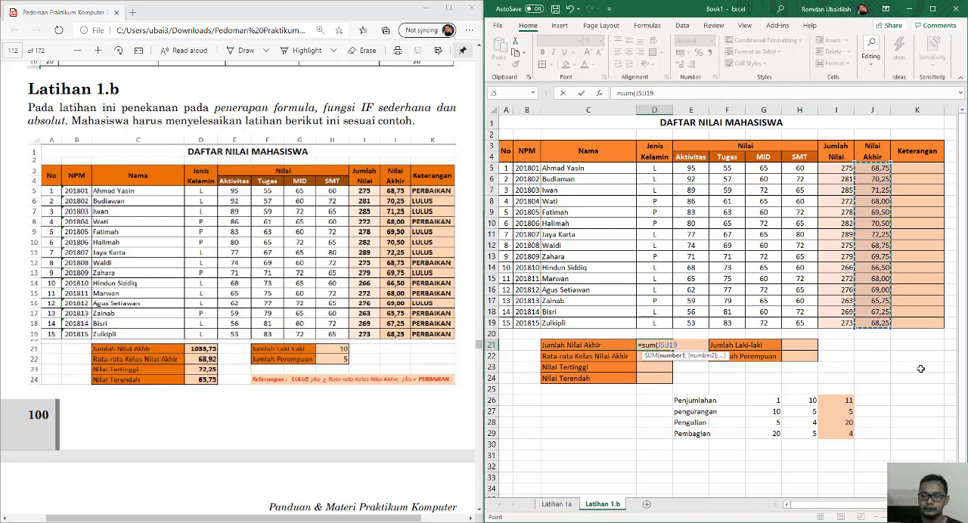
pyautogui.press('Return')
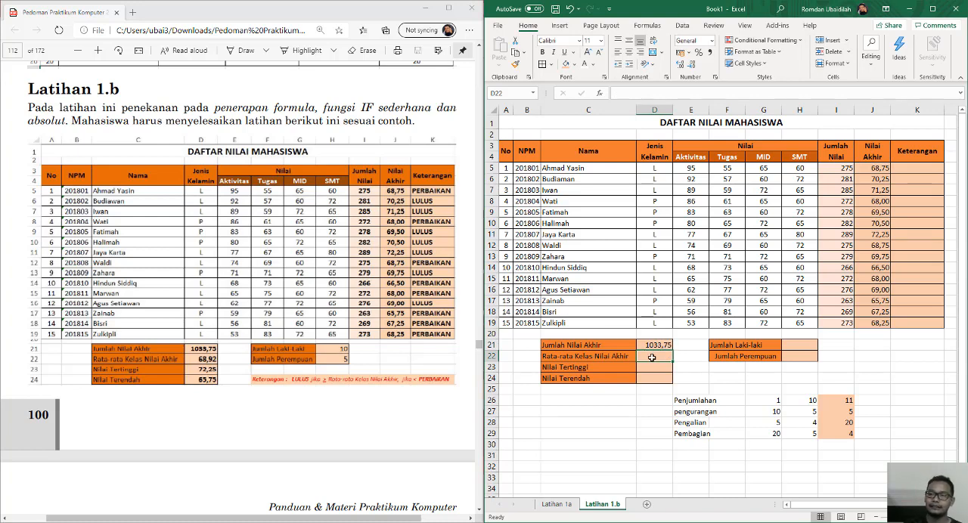
# Enter the formula =AVERAGE(J5:J19) in cell D22 for Rata-rata Kelas Nilai Akhir.
pyautogui.write('=')
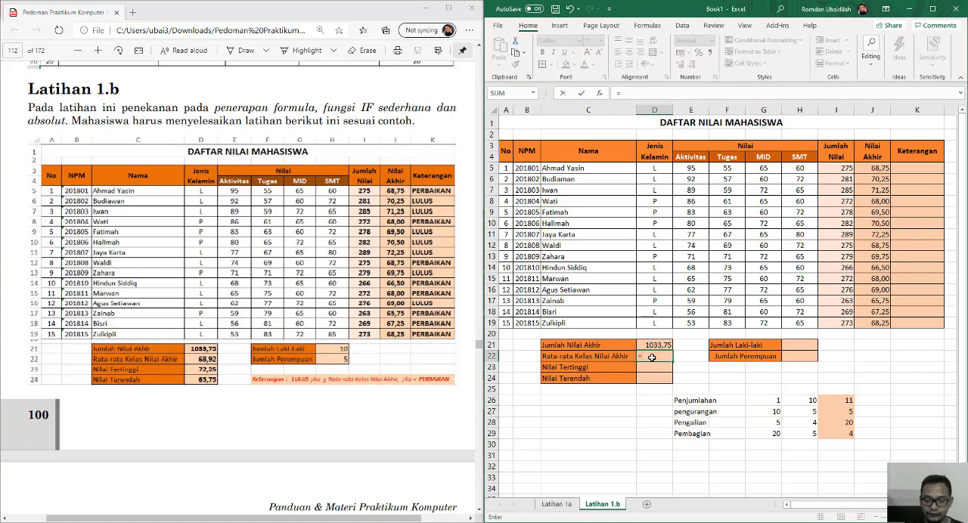
pyautogui.write('ave')
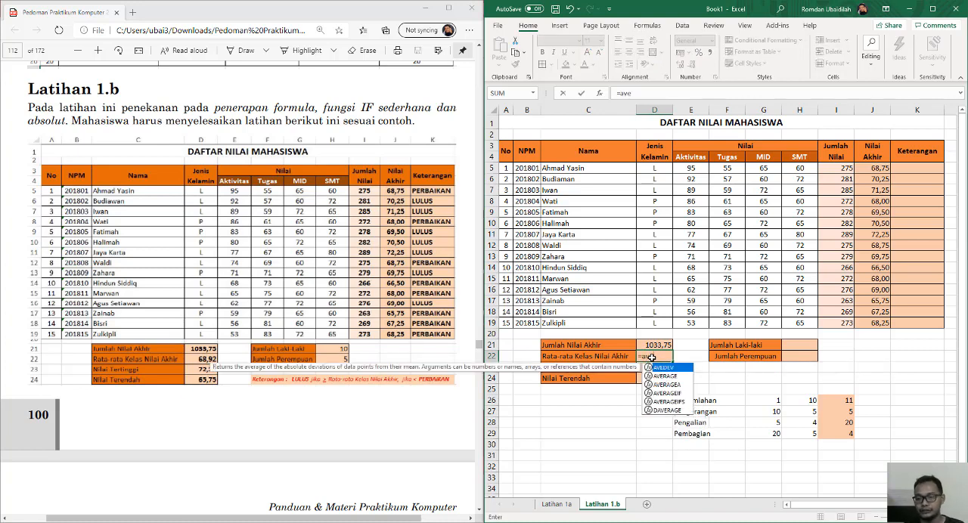
pyautogui.doubleClick(666, 376)
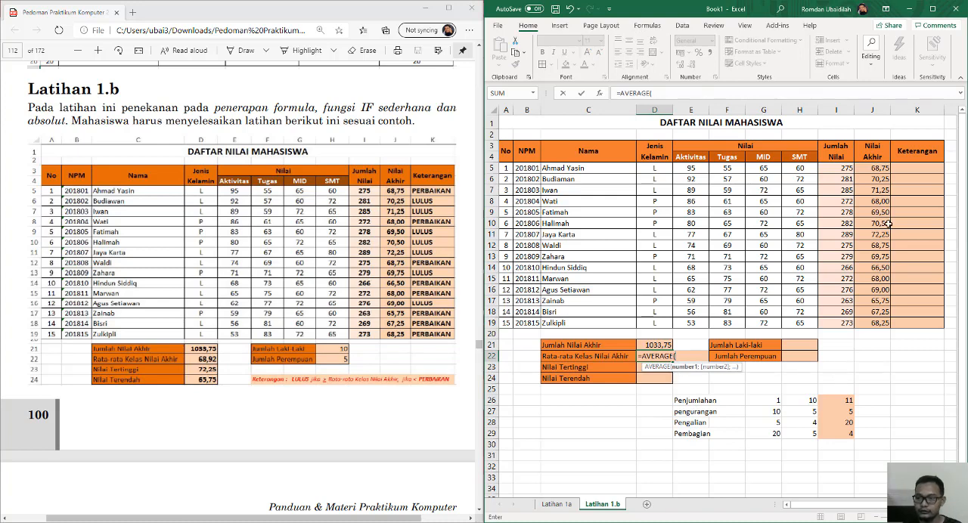
pyautogui.moveTo(876, 168); pyautogui.dragTo(876, 324)
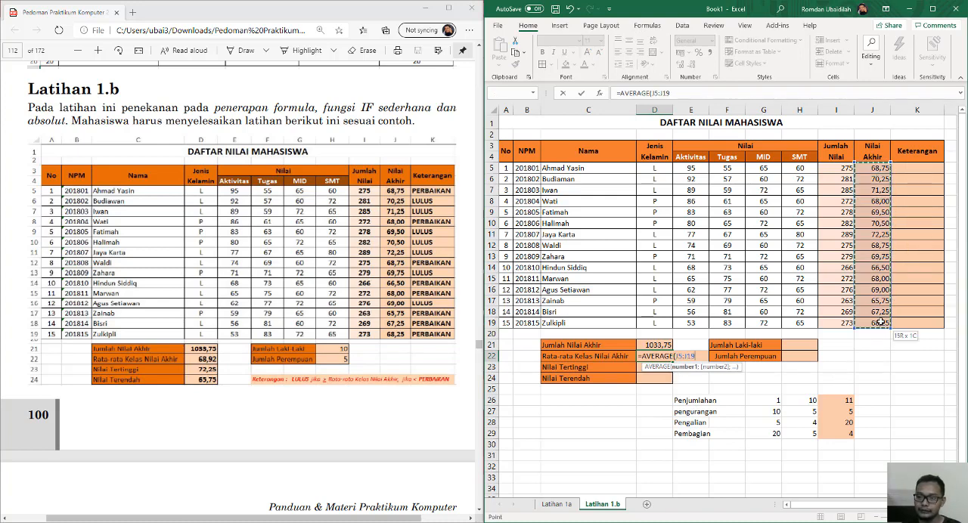
pyautogui.press('Return')
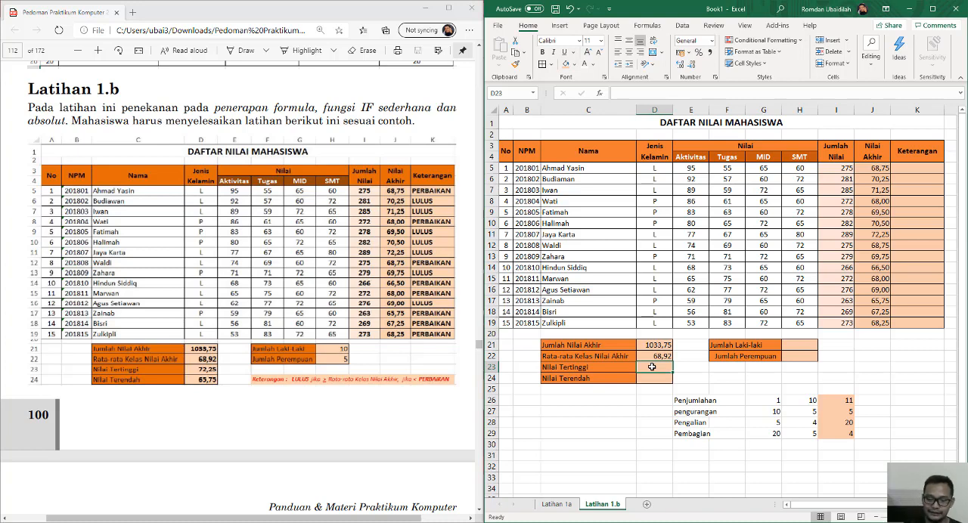
# Enter a MAX formula over the Nilai Akhir scores J5:J19 in cell D23 for Nilai Tertinggi.
pyautogui.write('=ma')
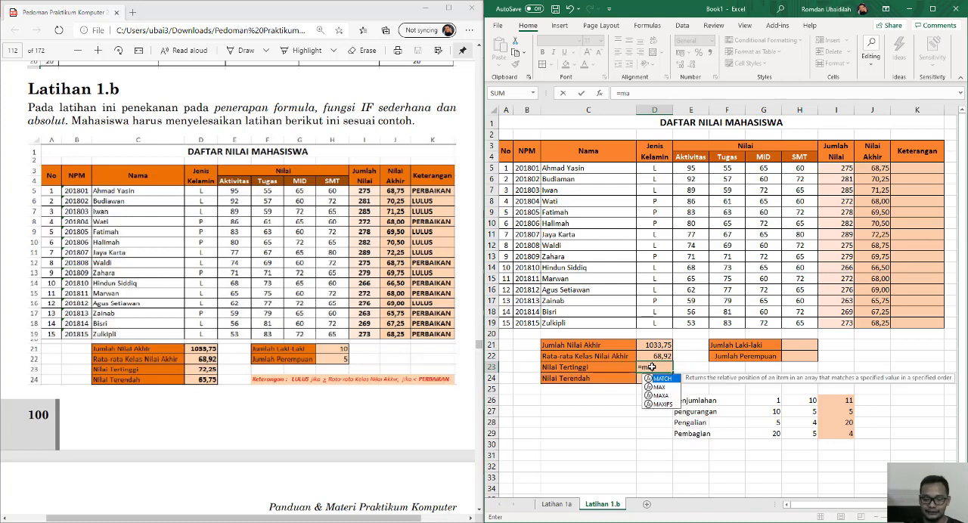
pyautogui.write('x(')
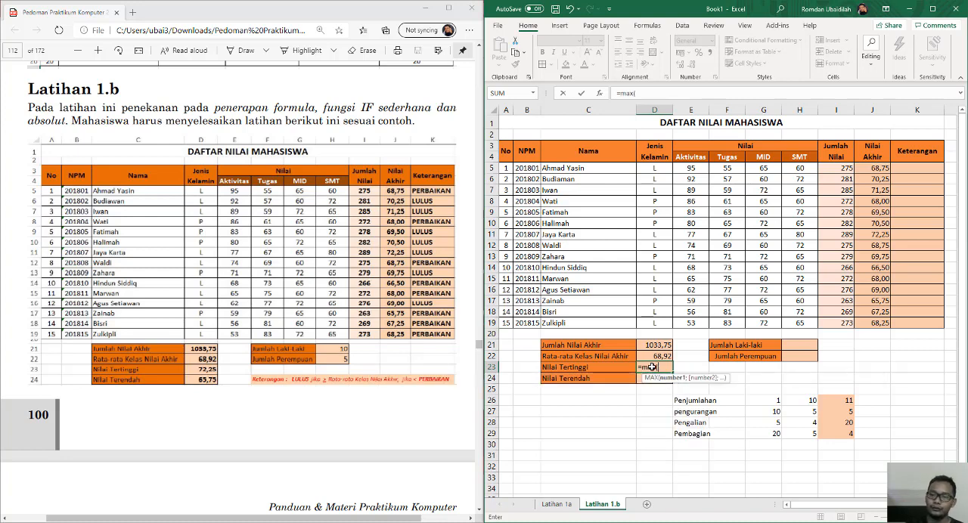
pyautogui.moveTo(881, 166); pyautogui.dragTo(874, 324)
pyautogui.press('Return')
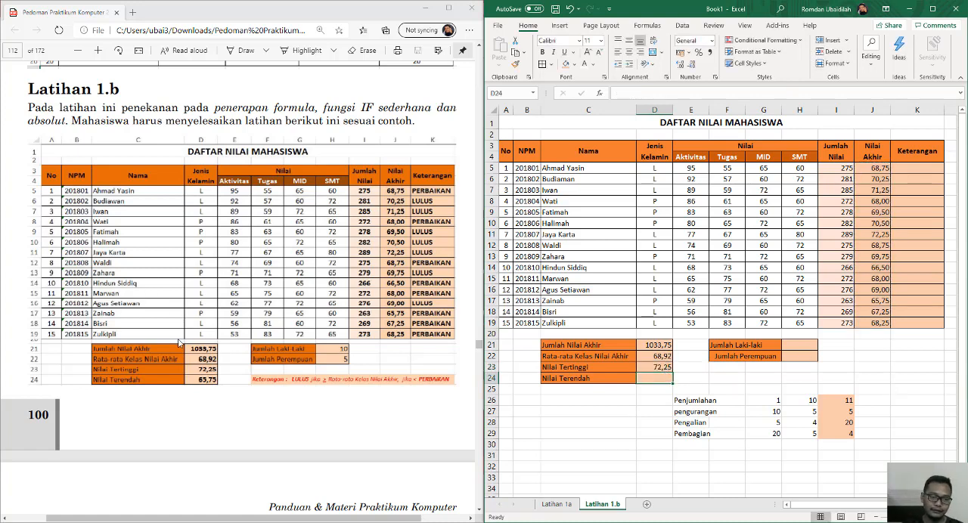
# Enter the formula =MIN(J5:J19) in cell D24 for Nilai Terendah and check the entered formula.
pyautogui.write('=')
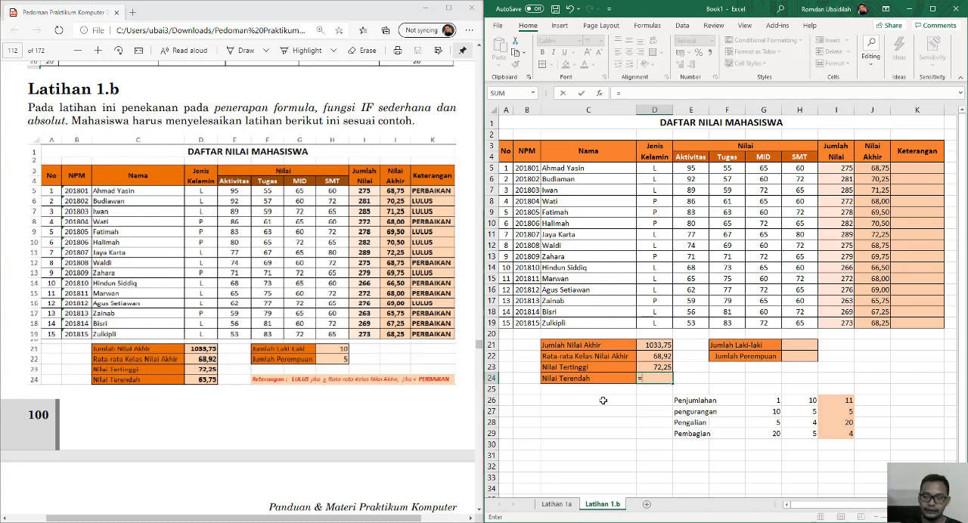
pyautogui.write('min')
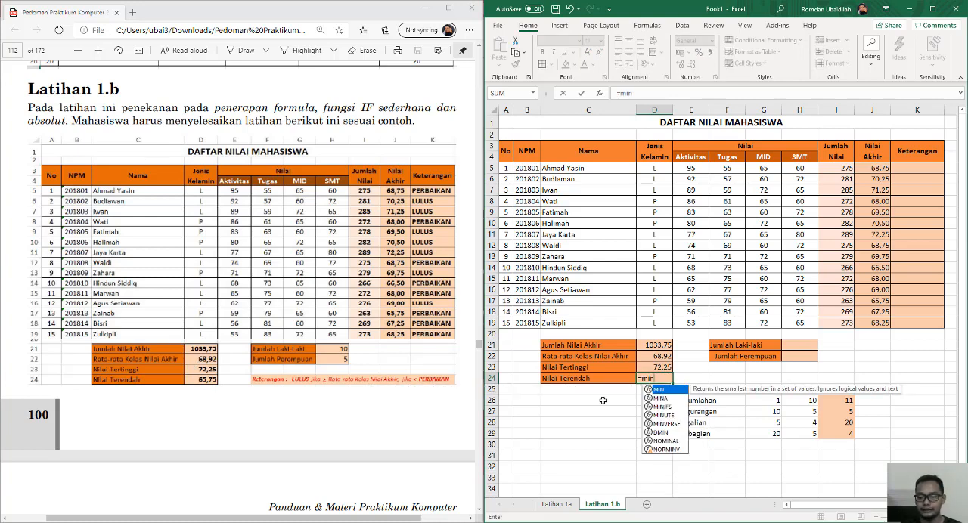
pyautogui.write('()')
pyautogui.press('BackSpace')
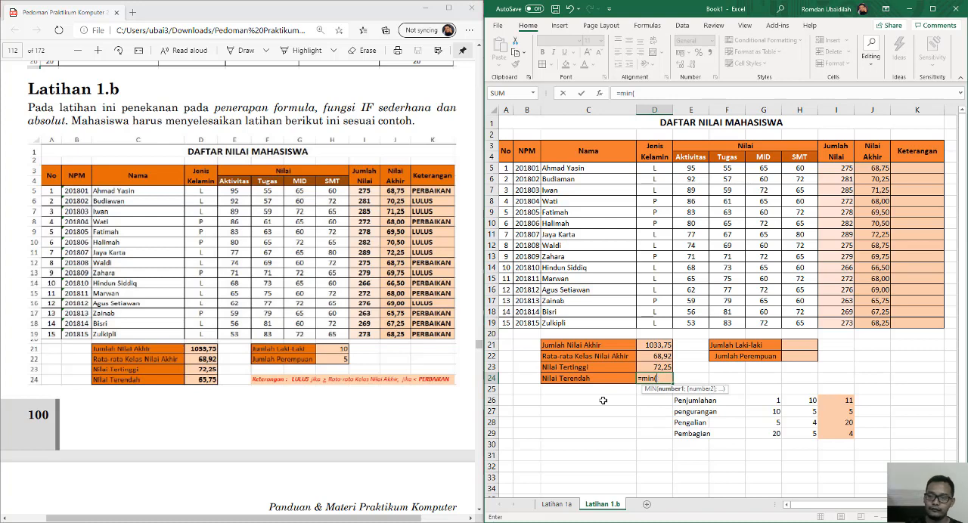
pyautogui.moveTo(867, 168); pyautogui.dragTo(873, 323)
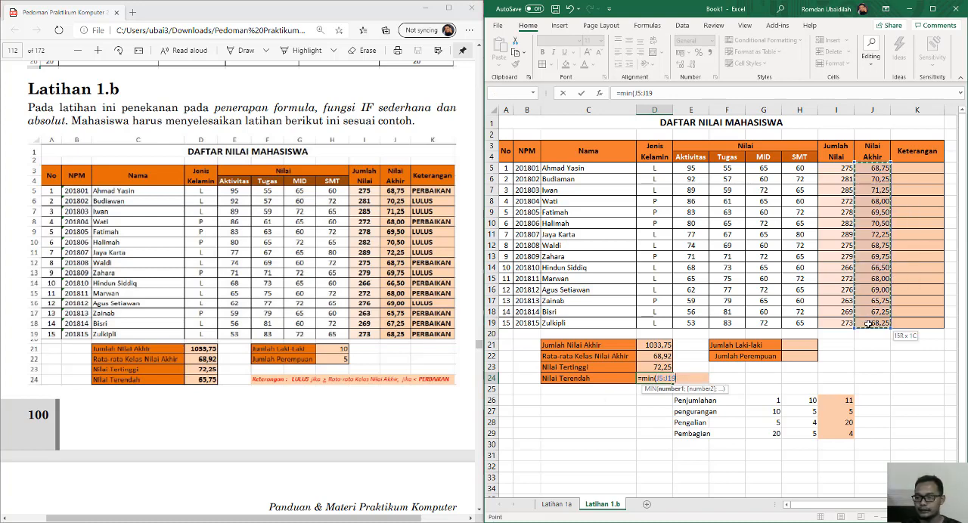
pyautogui.press('Return')
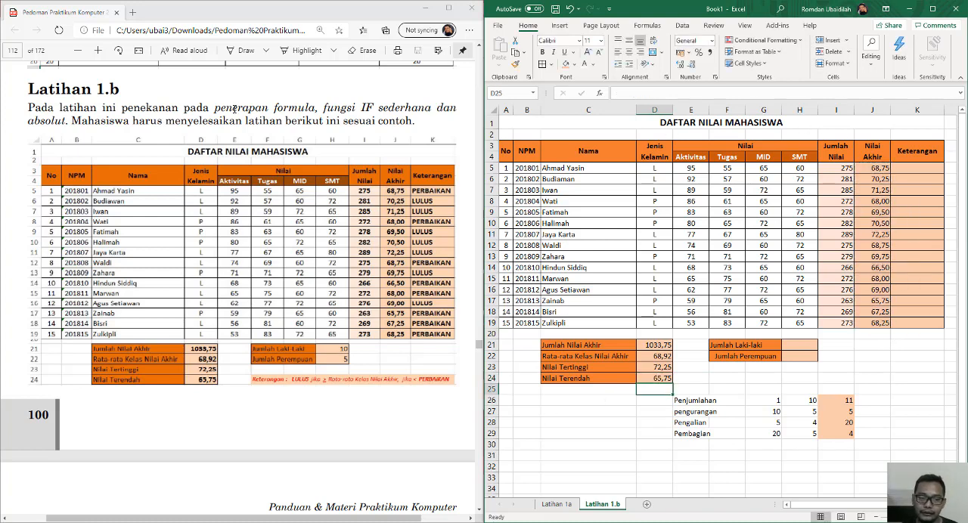
pyautogui.click(668, 373)
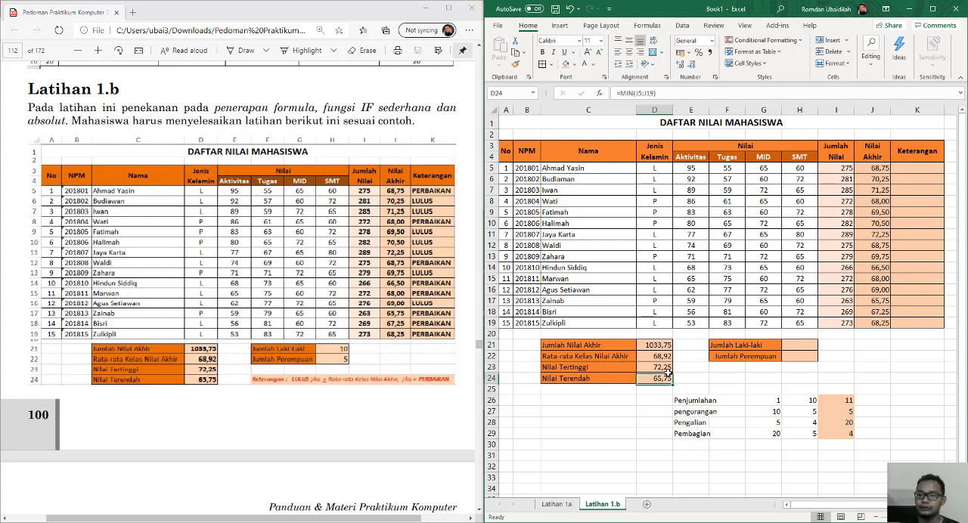
# Left-align the Jumlah Perempuan label in cell F22.
pyautogui.click(727, 357)
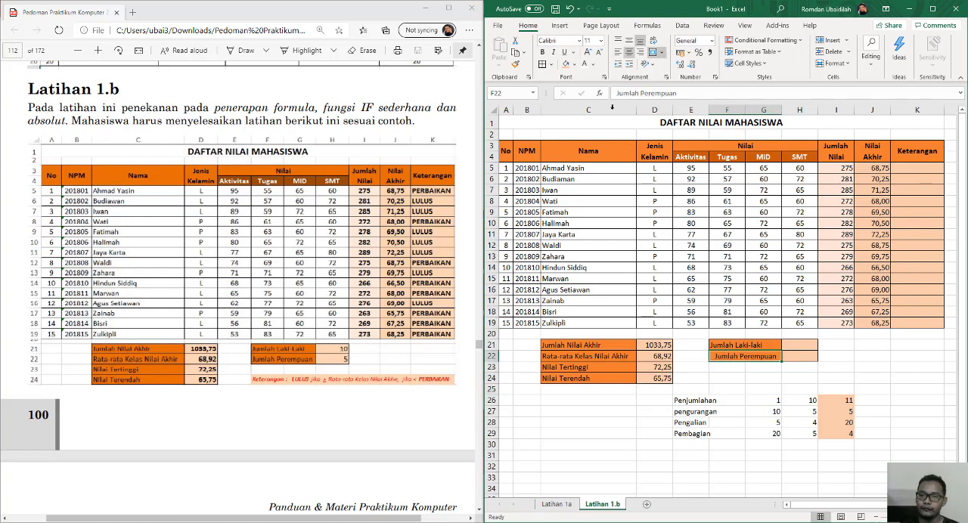
pyautogui.click(618, 52)
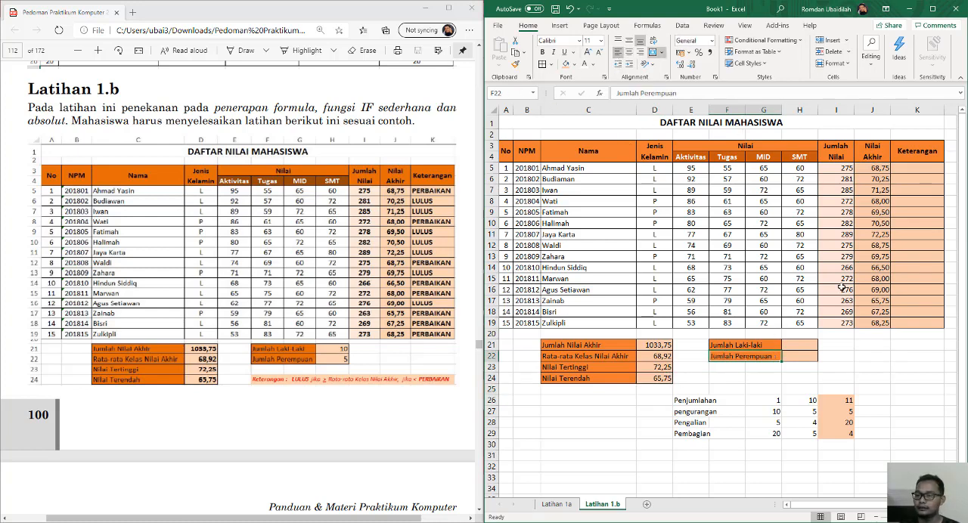
# Enter the formula =COUNTIF(D5:D19;"L") in cell H21 to count the male students for Jumlah Laki-laki.
pyautogui.click(806, 345)
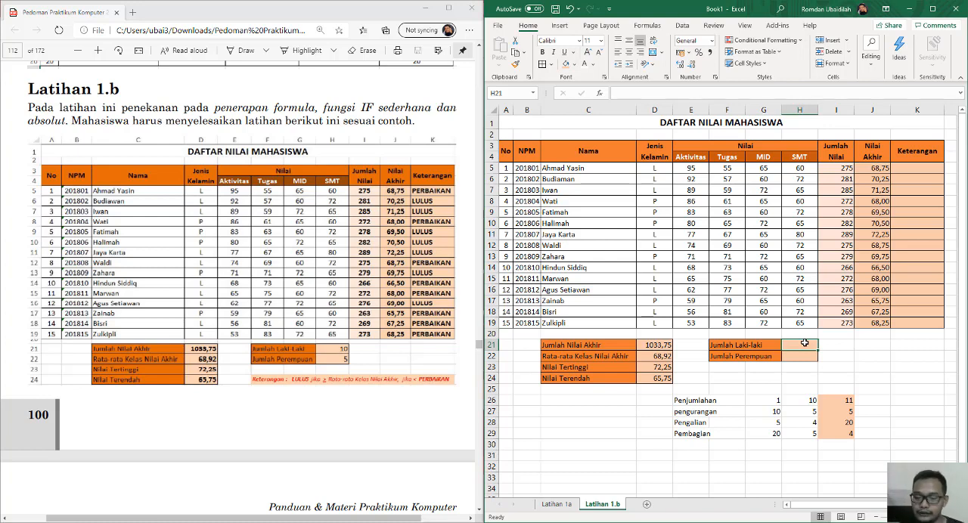
pyautogui.write('=count')
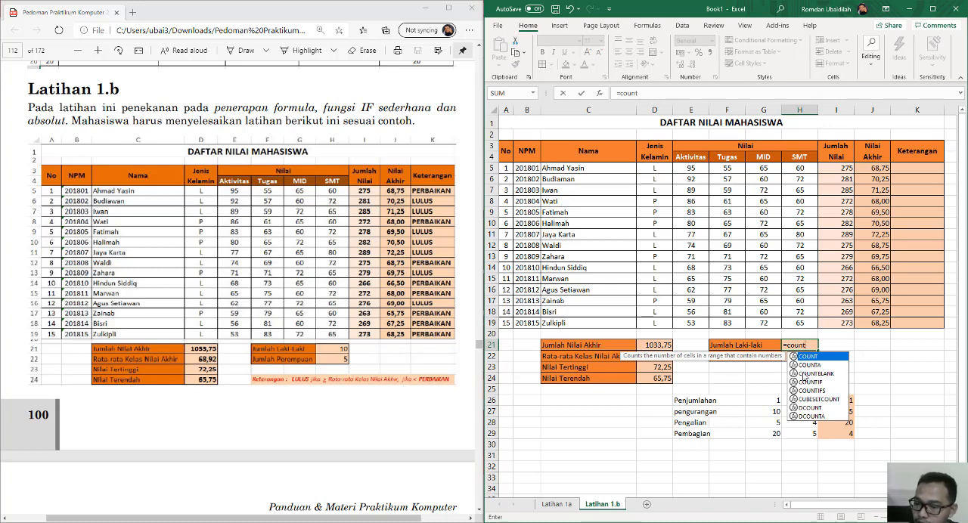
pyautogui.doubleClick(814, 383)
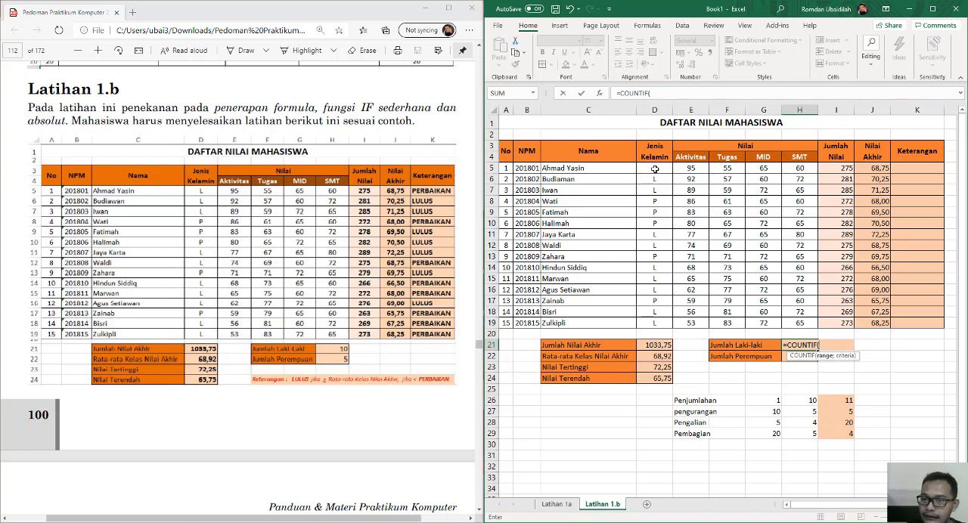
pyautogui.moveTo(655, 169); pyautogui.dragTo(655, 323)
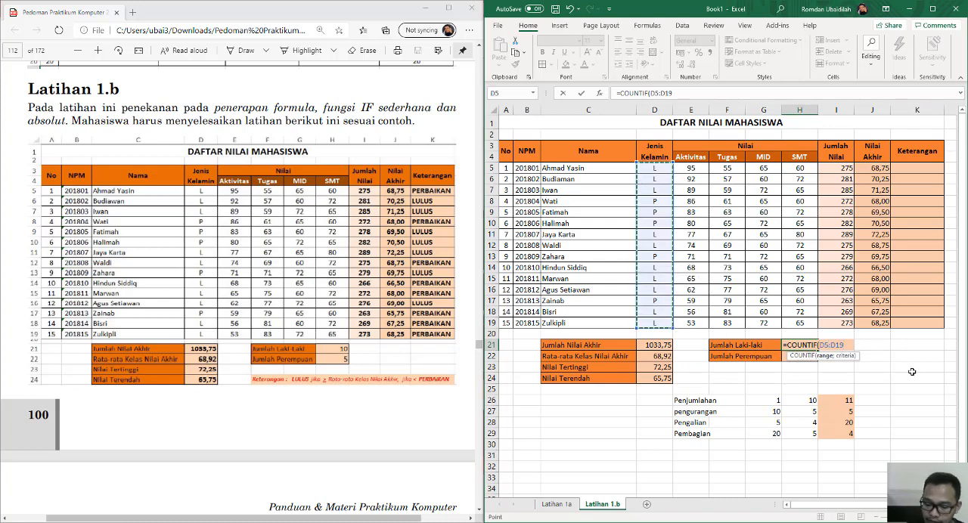
pyautogui.write(';"L')
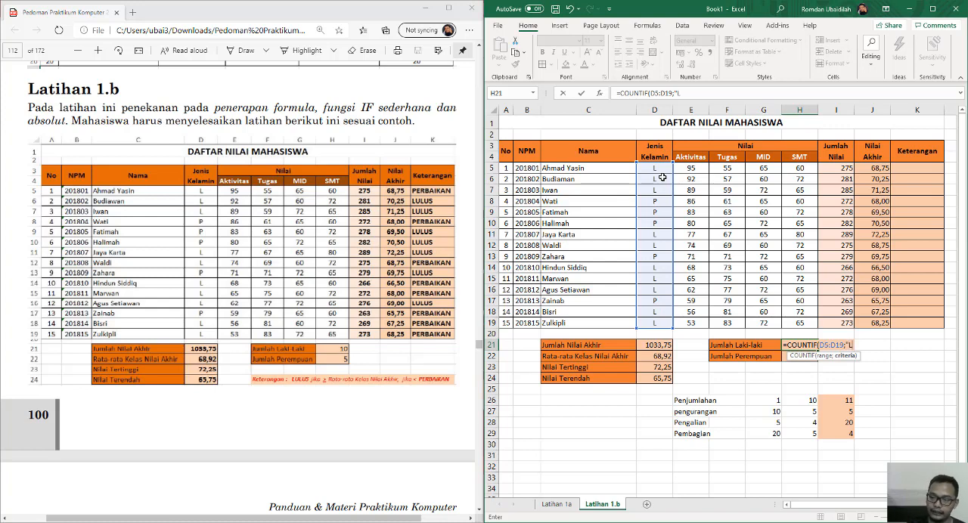
pyautogui.write('"')
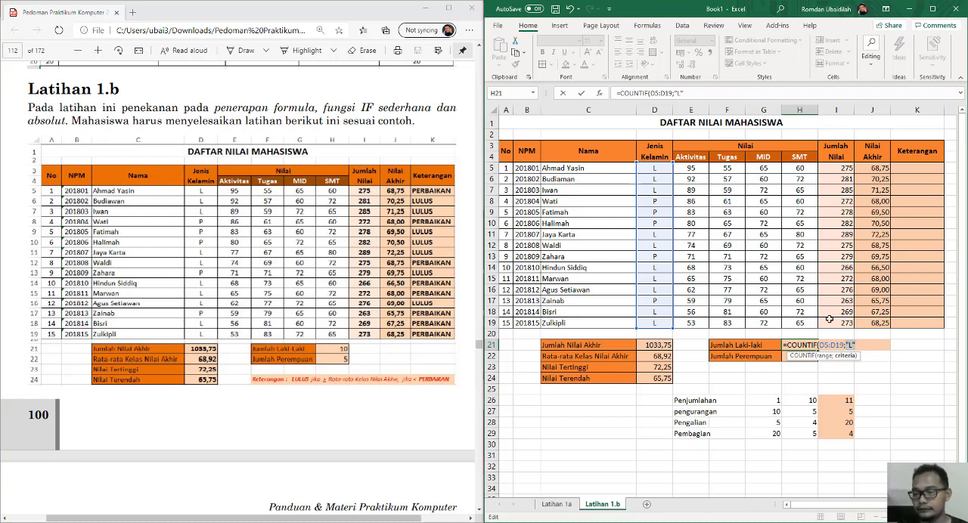
pyautogui.click(866, 343)
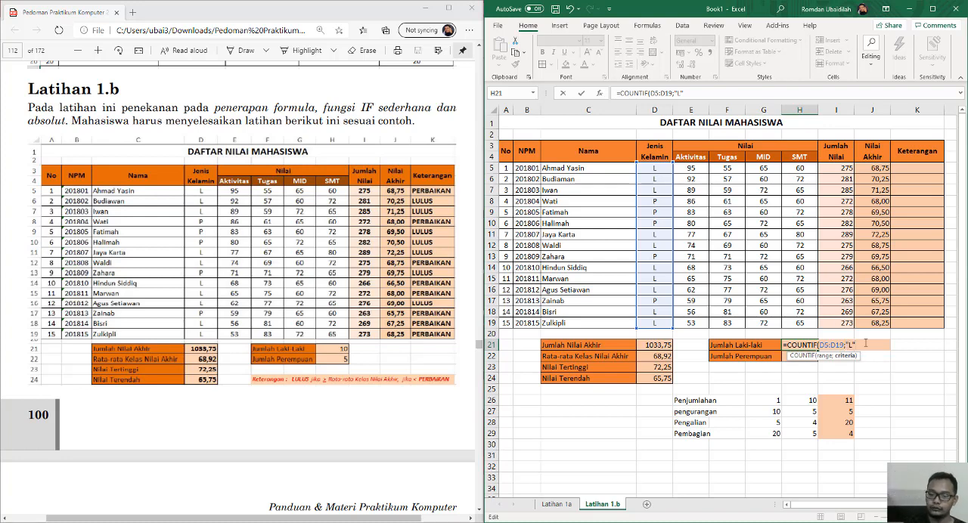
pyautogui.write(')')
pyautogui.press('Return')
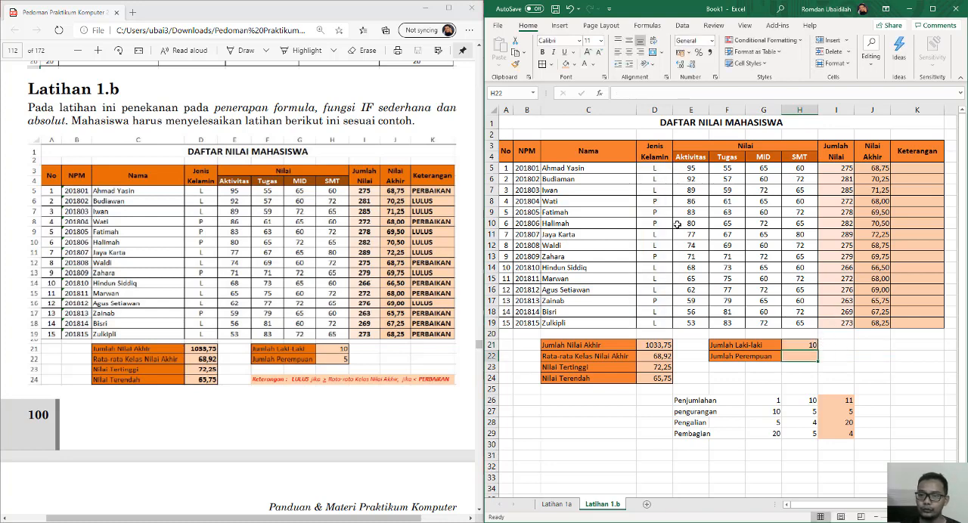
# Go through the L entries in the Jenis Kelamin column to verify the Jumlah Laki-laki count.
pyautogui.click(658, 189)
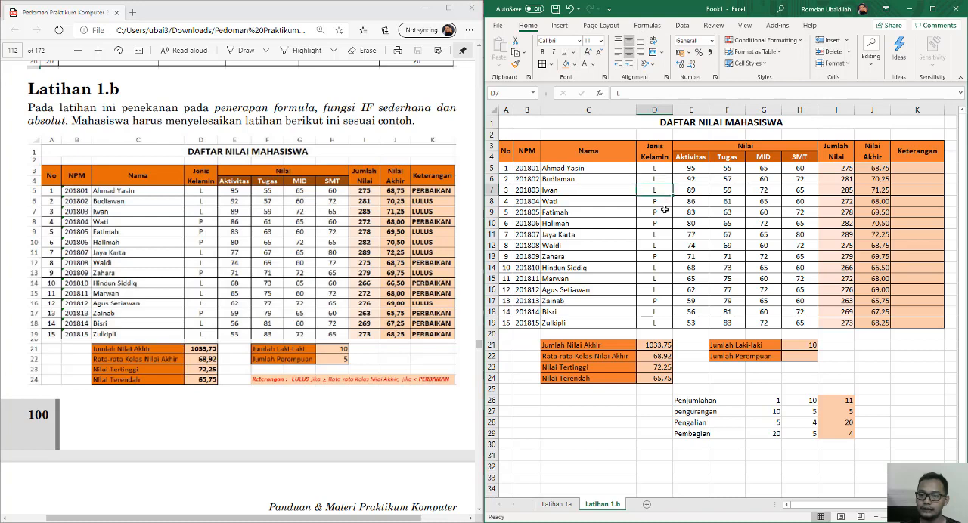
pyautogui.click(661, 233)
pyautogui.click(663, 247)
pyautogui.click(667, 268)
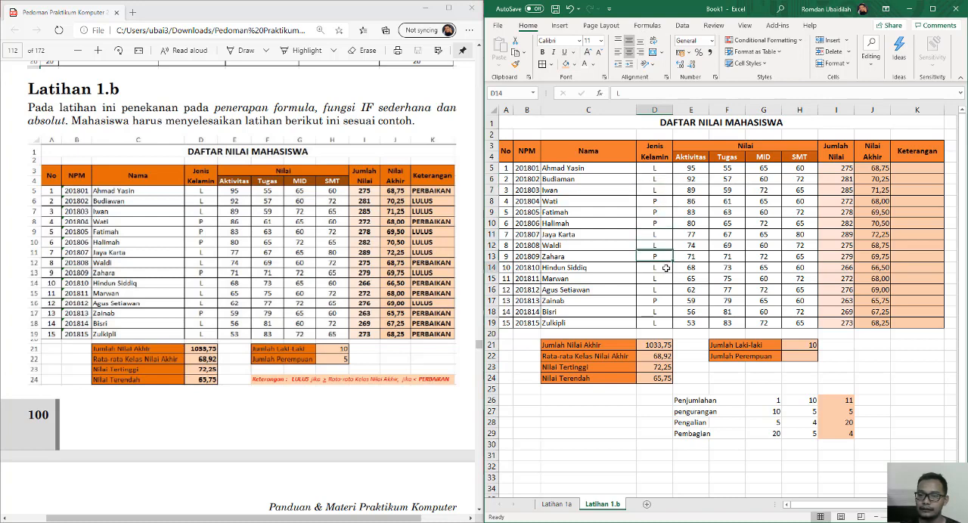
pyautogui.click(665, 278)
pyautogui.click(666, 290)
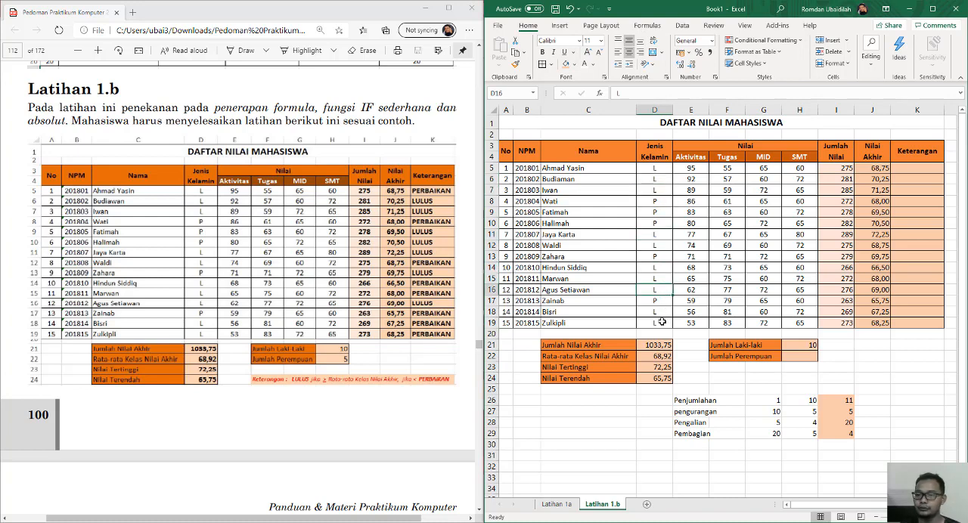
# Copy the COUNTIF formula text from H21 into H22 for Jumlah Perempuan and change its criterion to "P".
pyautogui.click(808, 347)
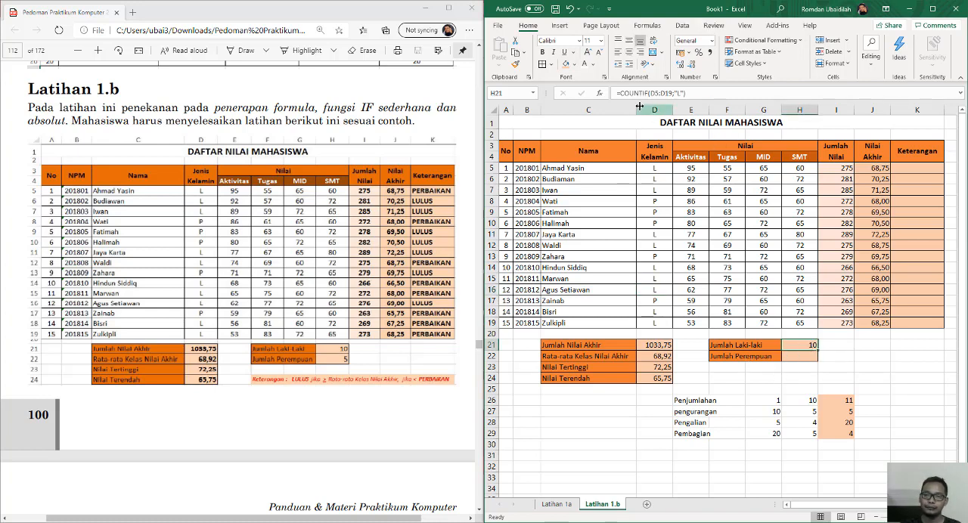
pyautogui.tripleClick(706, 92)
pyautogui.hotkey('ctrl', 'c')
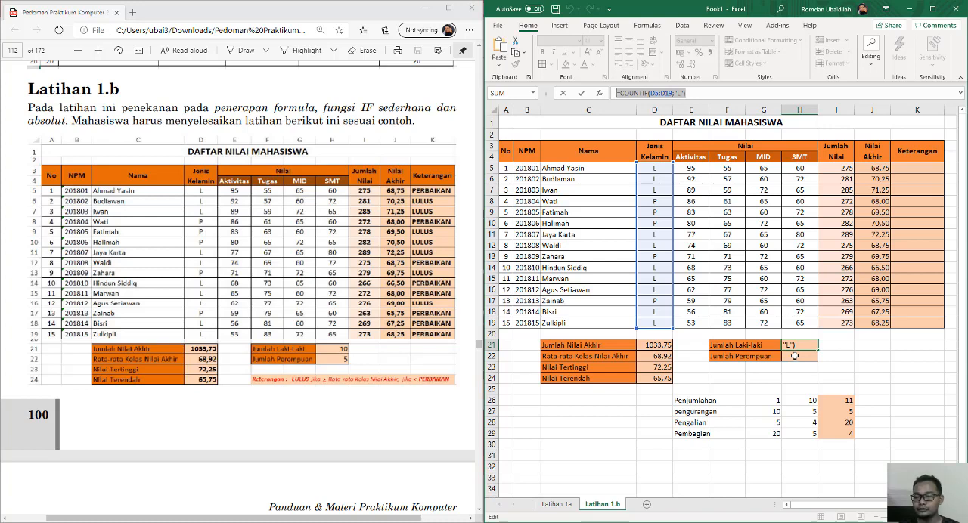
pyautogui.click(795, 355)
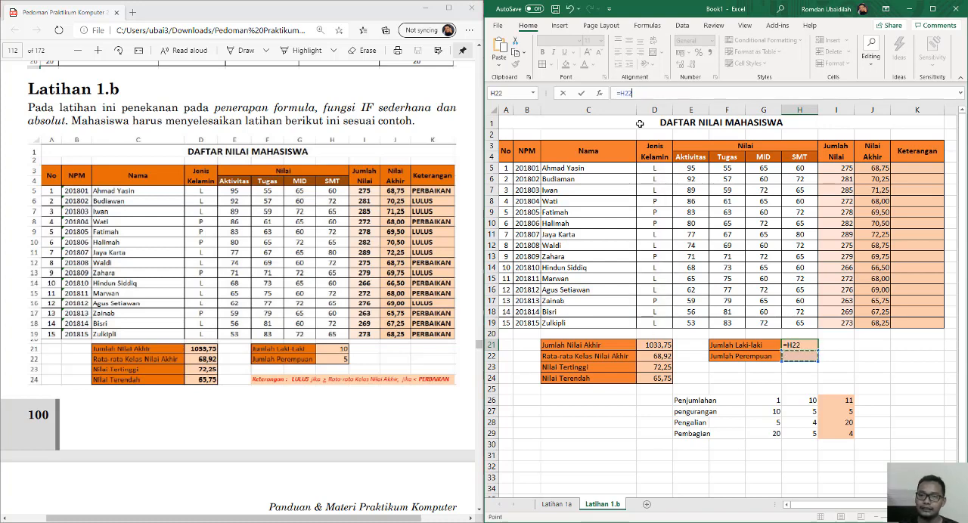
pyautogui.hotkey('ctrl', 'z')
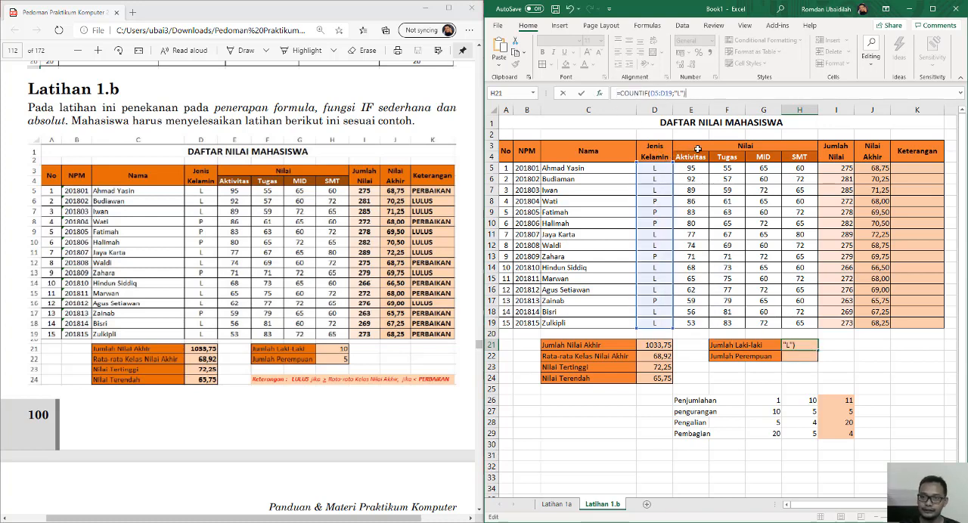
pyautogui.press('Return')
pyautogui.hotkey('ctrl', 'v')
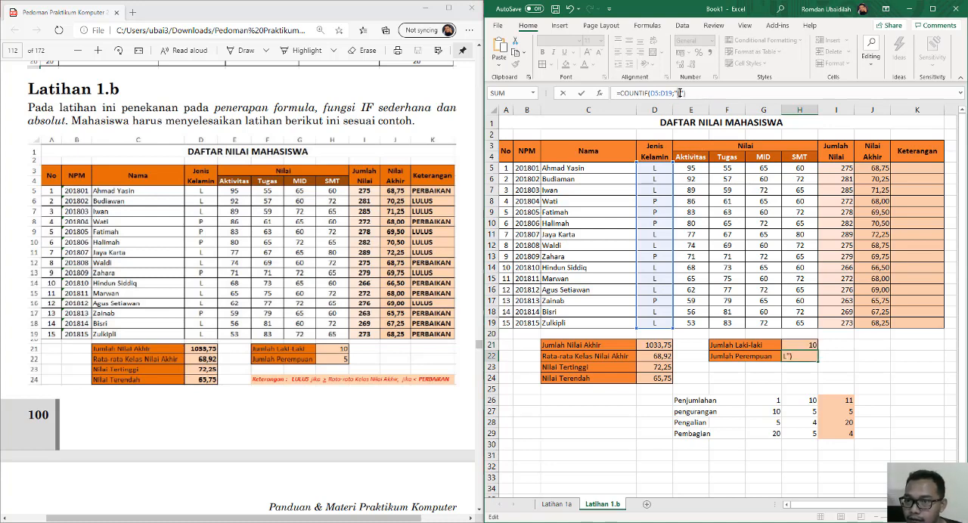
pyautogui.moveTo(681, 93); pyautogui.dragTo(678, 93)
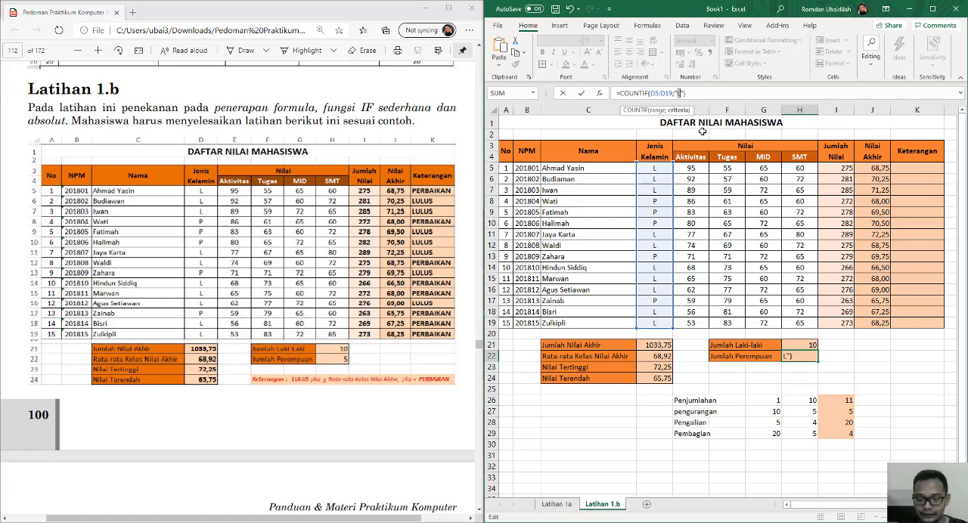
pyautogui.write('P')
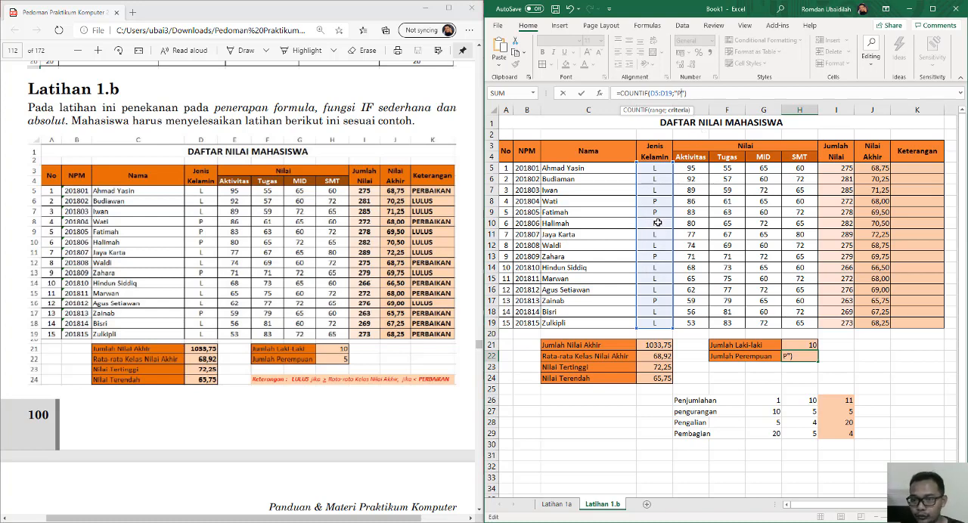
pyautogui.press('Return')
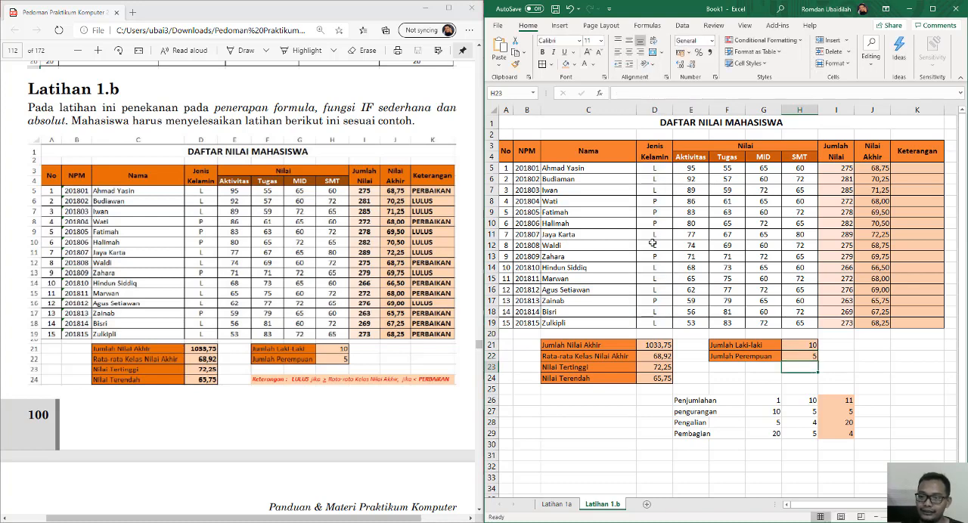
# Examine the class average formula in D22 and the LULUS/PERBAIKAN rule in row 24 that govern the Keterangan column.
pyautogui.click(808, 355)
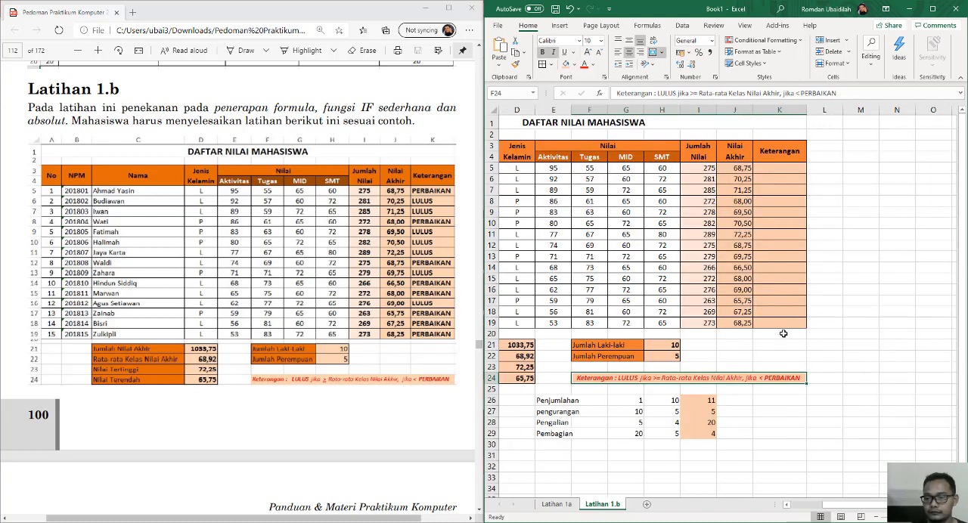
pyautogui.click(733, 353)
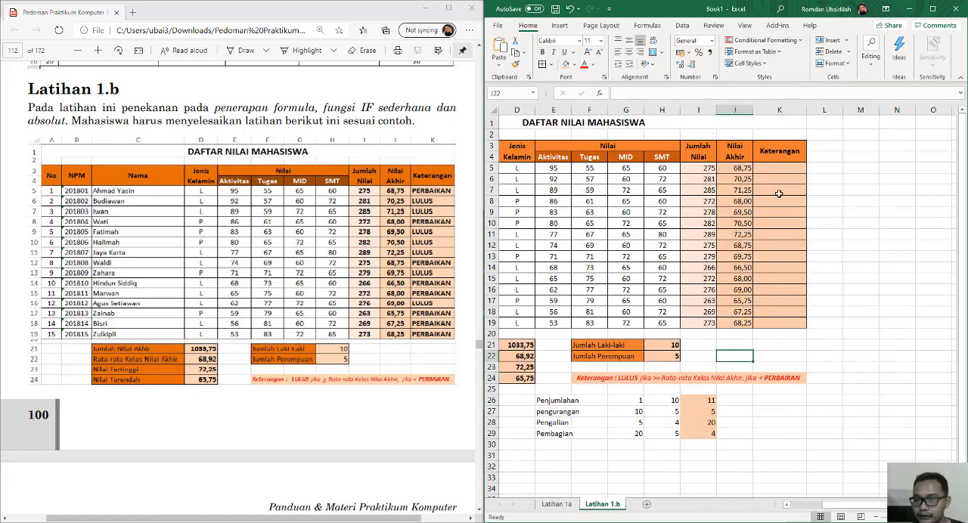
pyautogui.click(782, 166)
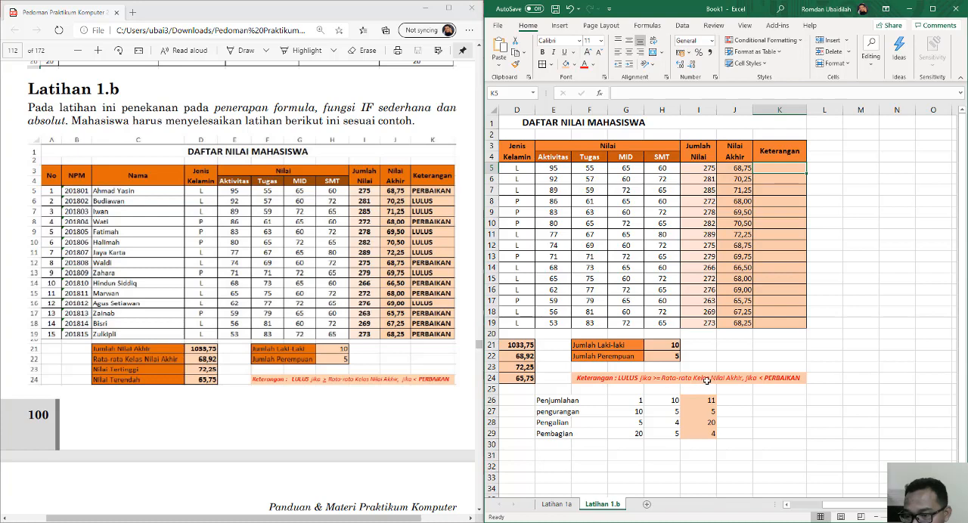
pyautogui.moveTo(844, 505); pyautogui.dragTo(834, 508)
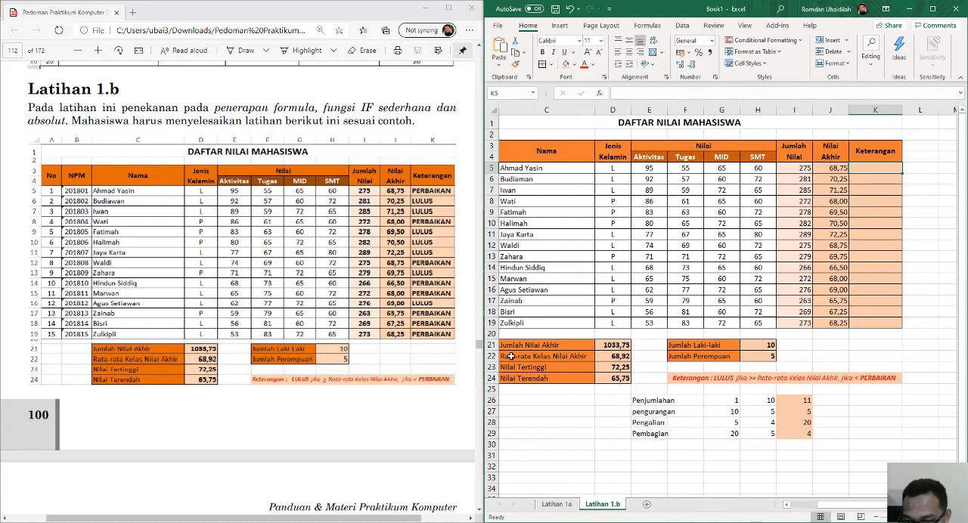
pyautogui.click(617, 357)
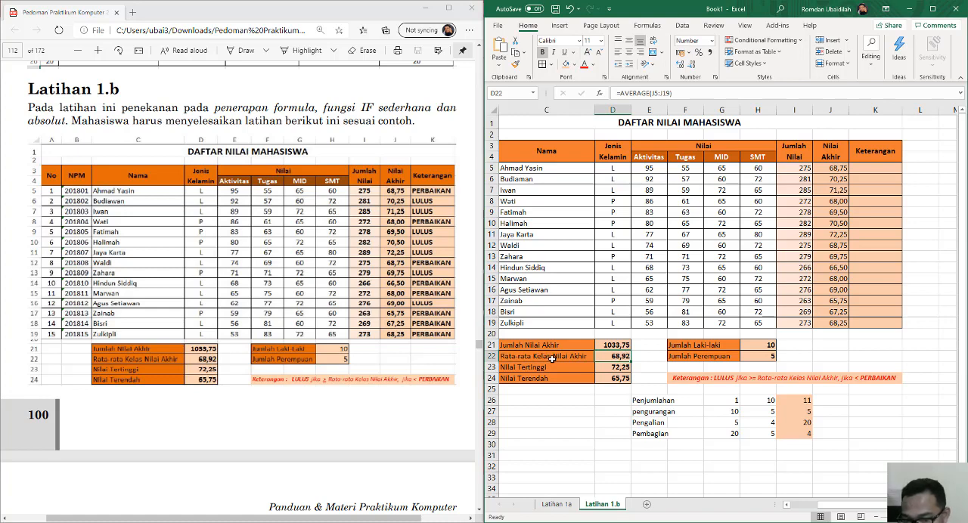
pyautogui.click(858, 378)
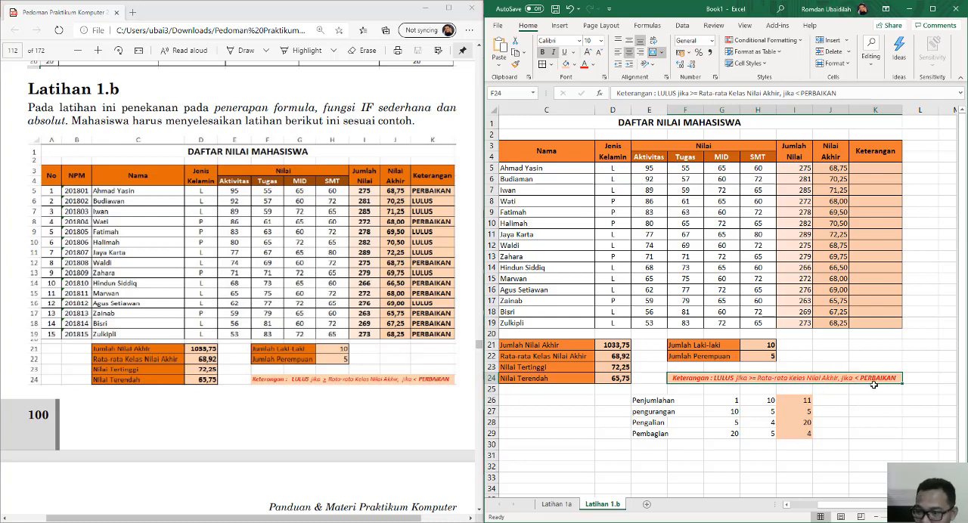
# Begin the Keterangan formula in cell K5 with an IF function whose logical test is J5>=68,92.
pyautogui.click(867, 167)
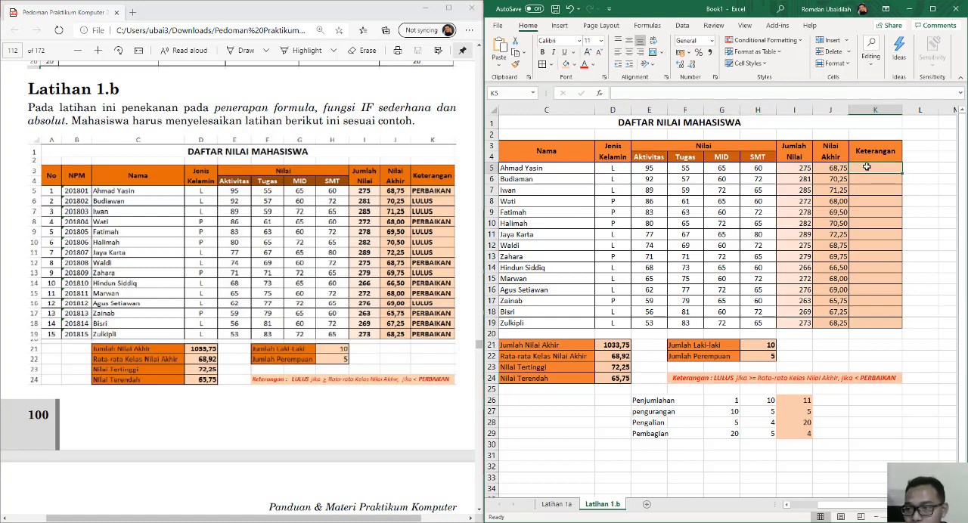
pyautogui.write('=')
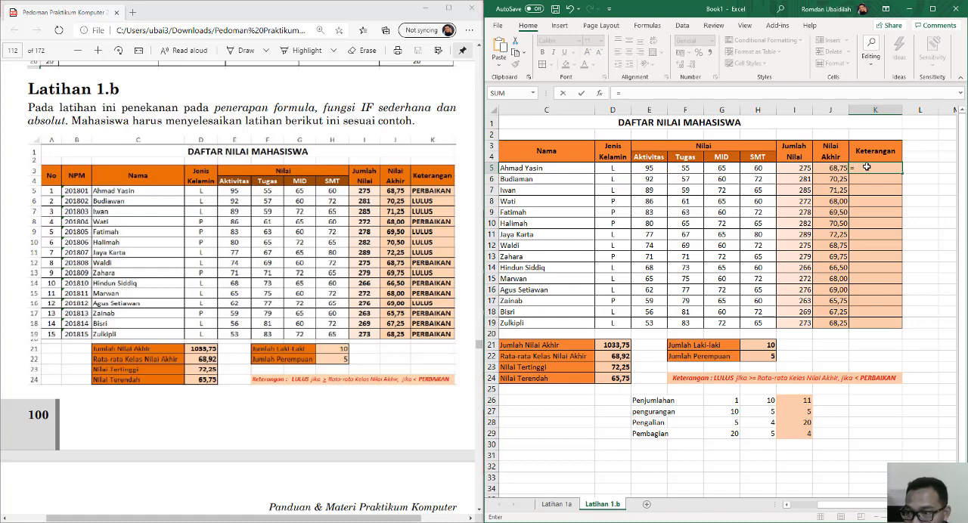
pyautogui.write('if')
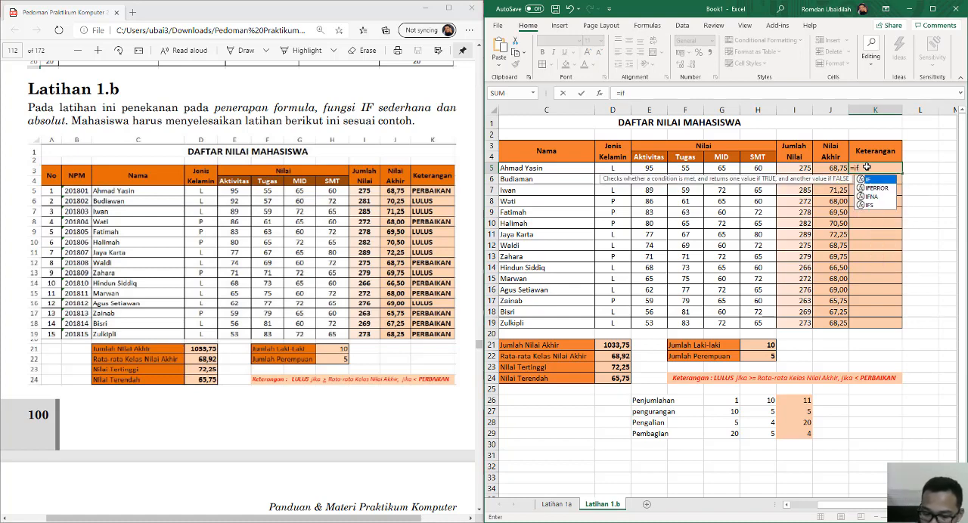
pyautogui.write('(')
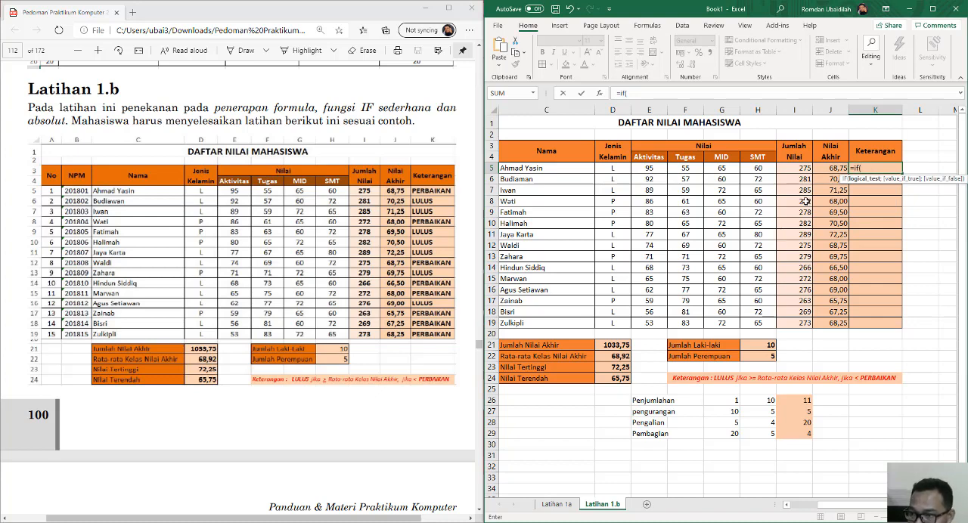
pyautogui.click(830, 165)
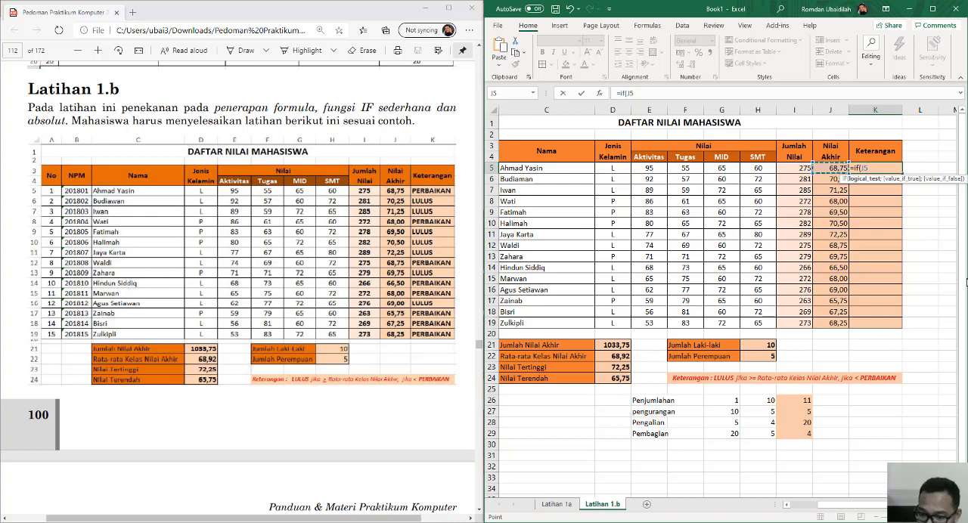
pyautogui.write('>=68,92')
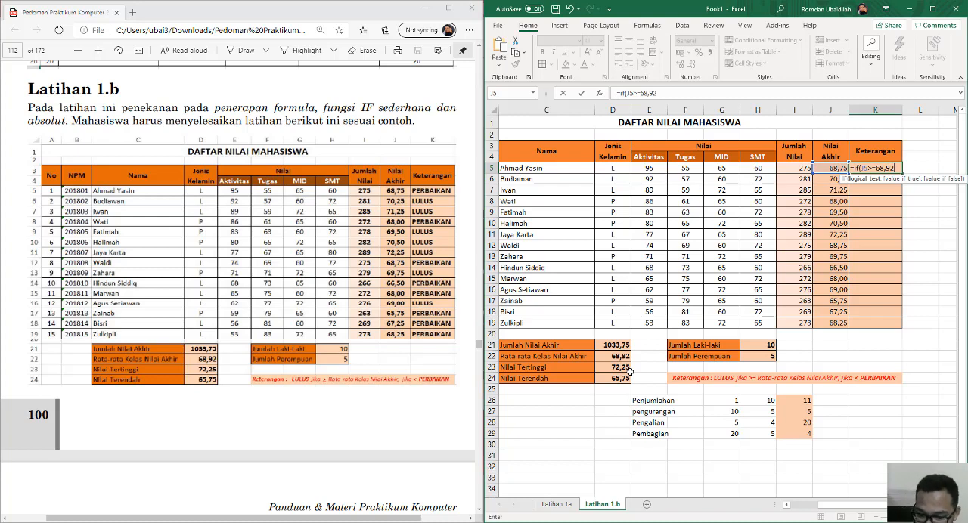
pyautogui.write(';')
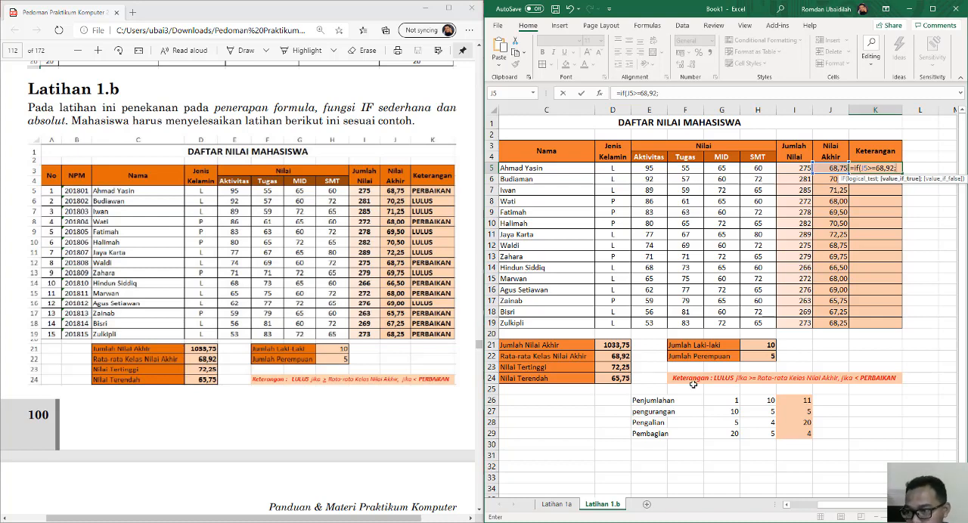